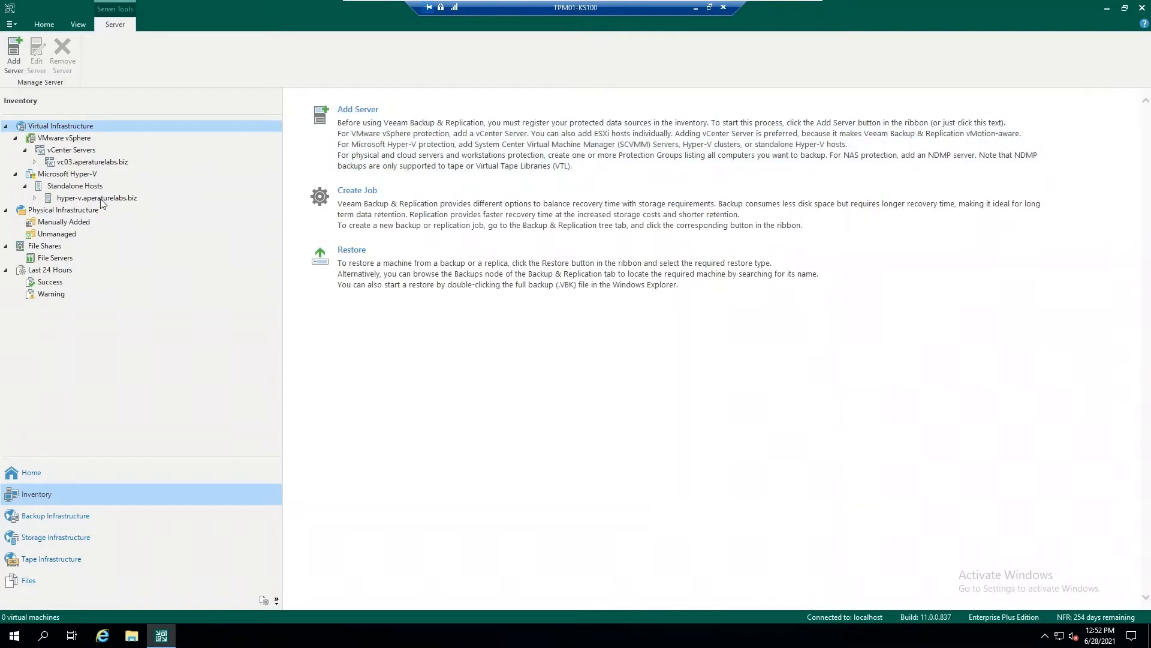
Review the name and credentials settings of the vCenter server vc03.aperaturelabs.biz without changing them.
click(103, 163)
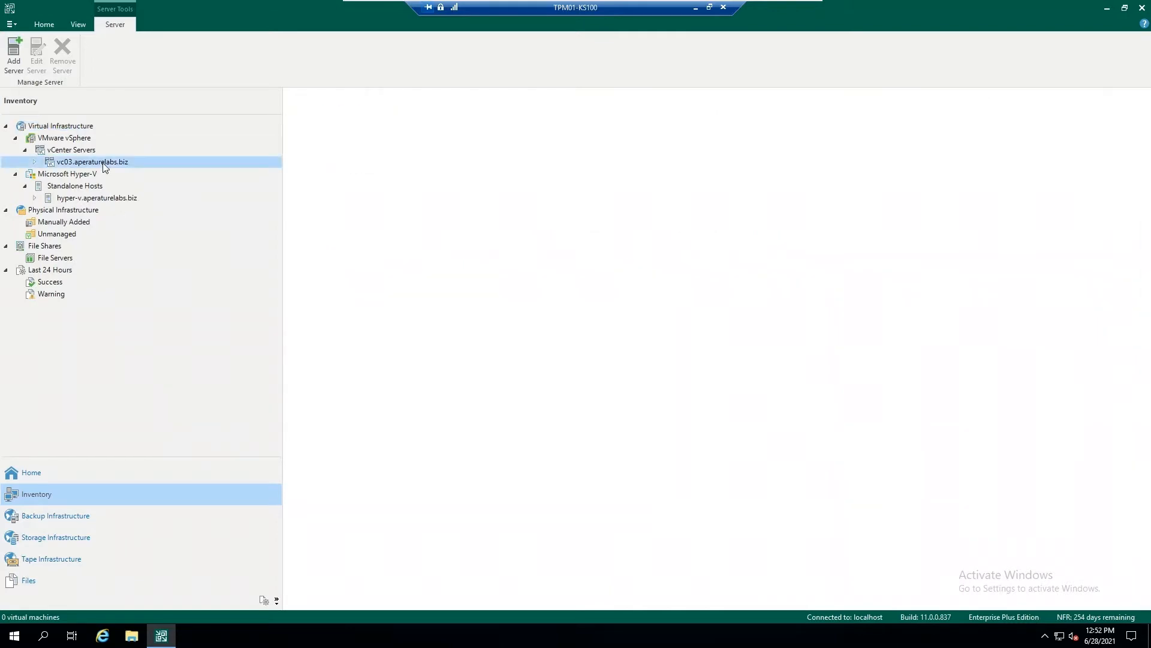
right_click(103, 165)
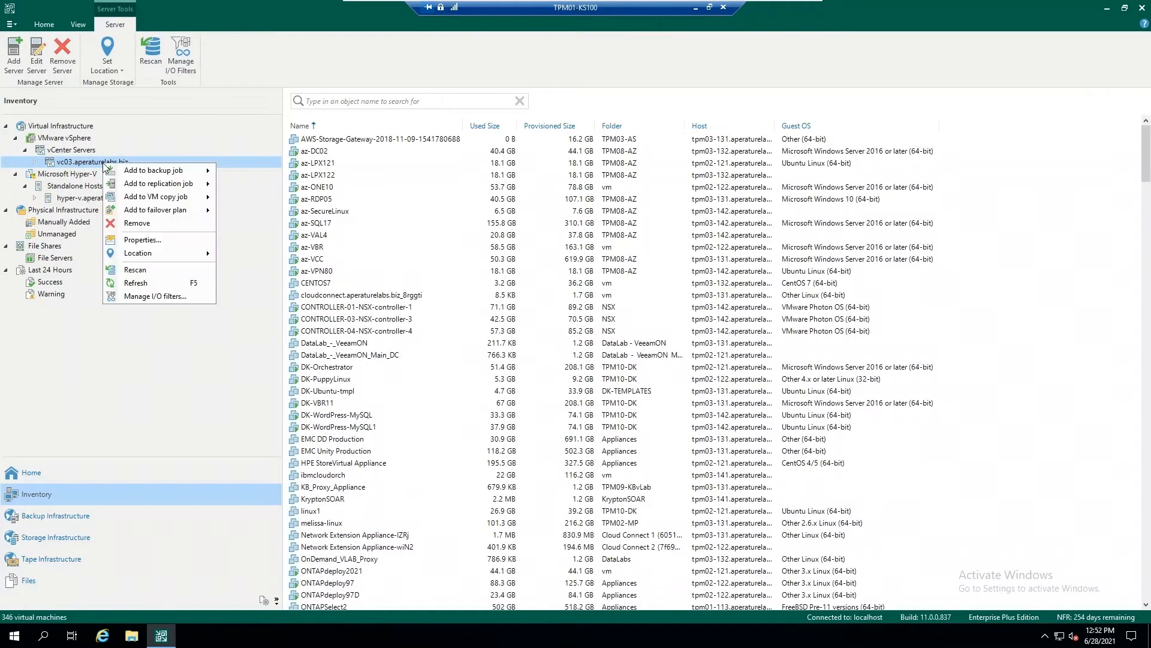
click(186, 236)
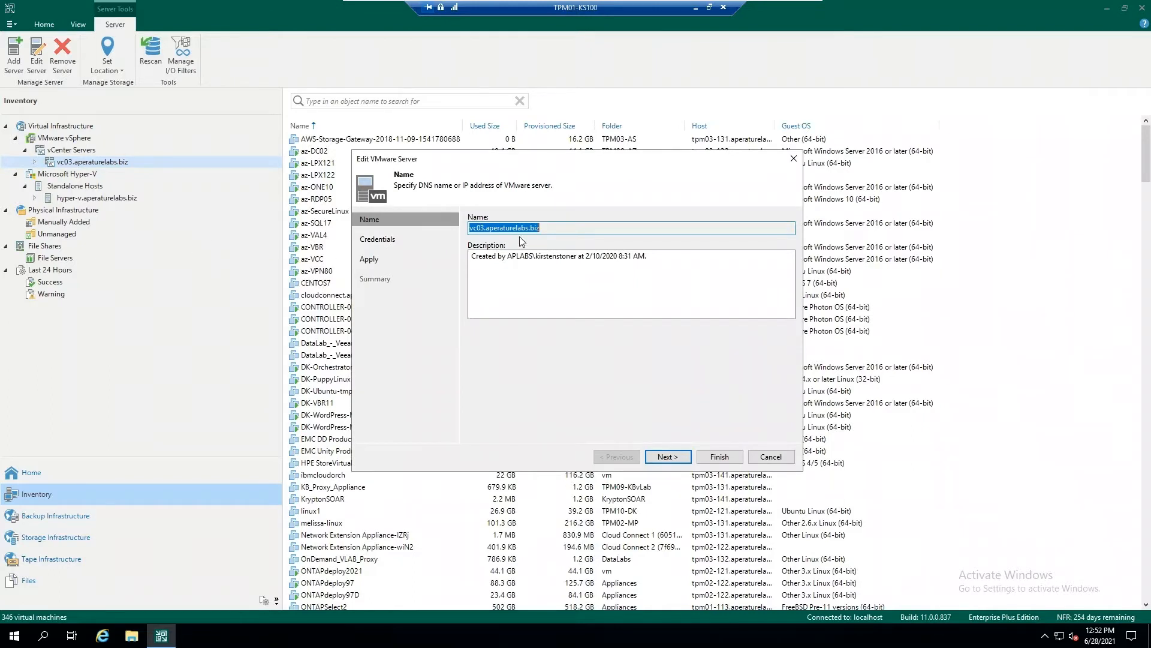
click(389, 238)
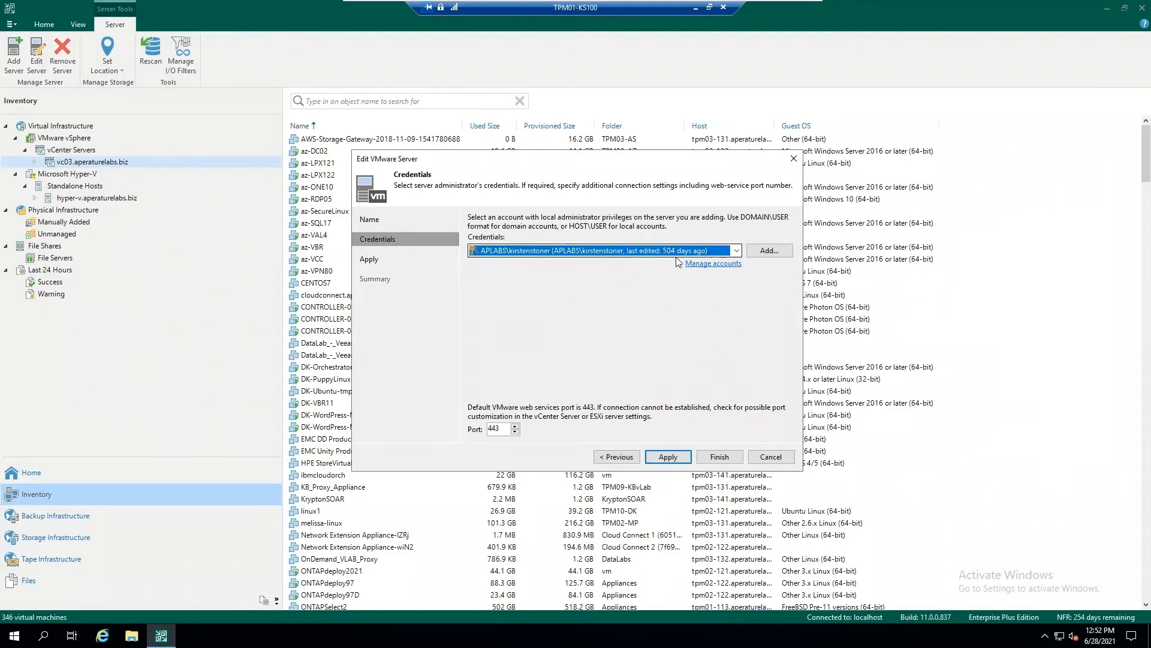
click(771, 456)
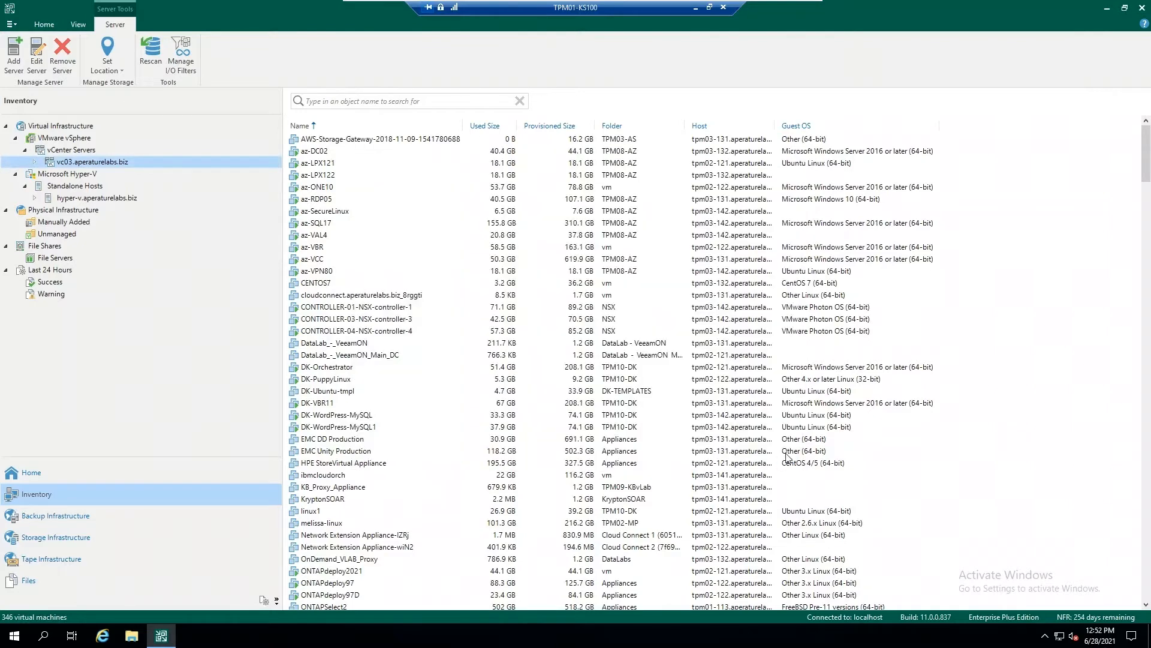
Review the types of backup repository that can be added to the backup infrastructure, without adding one.
click(189, 517)
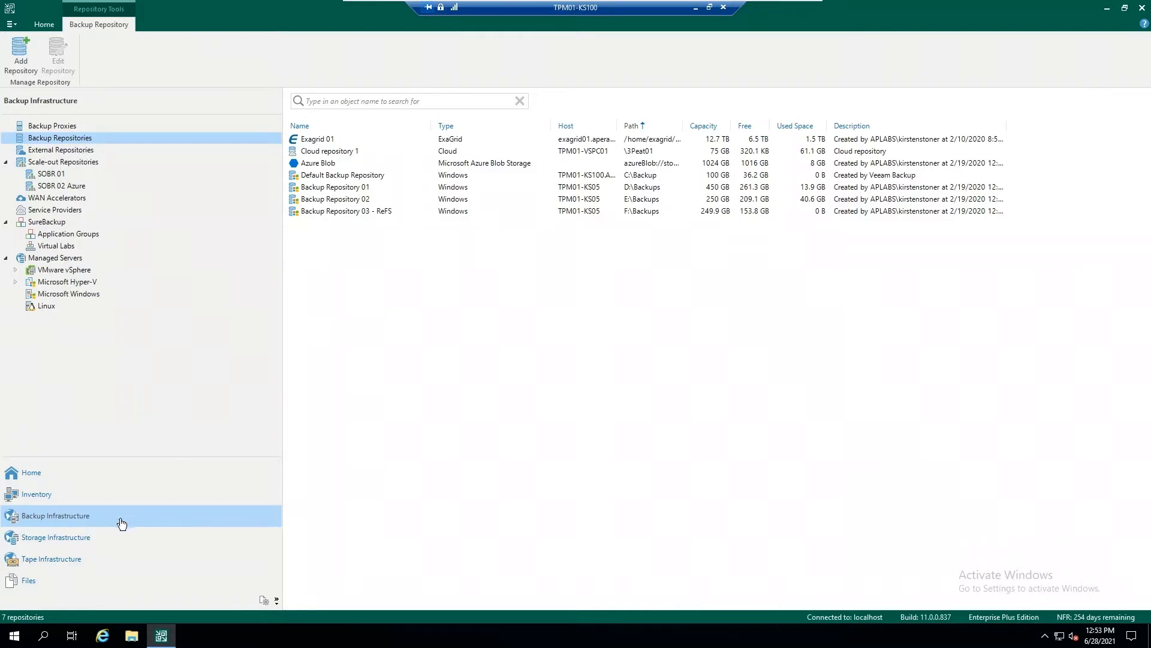
click(16, 53)
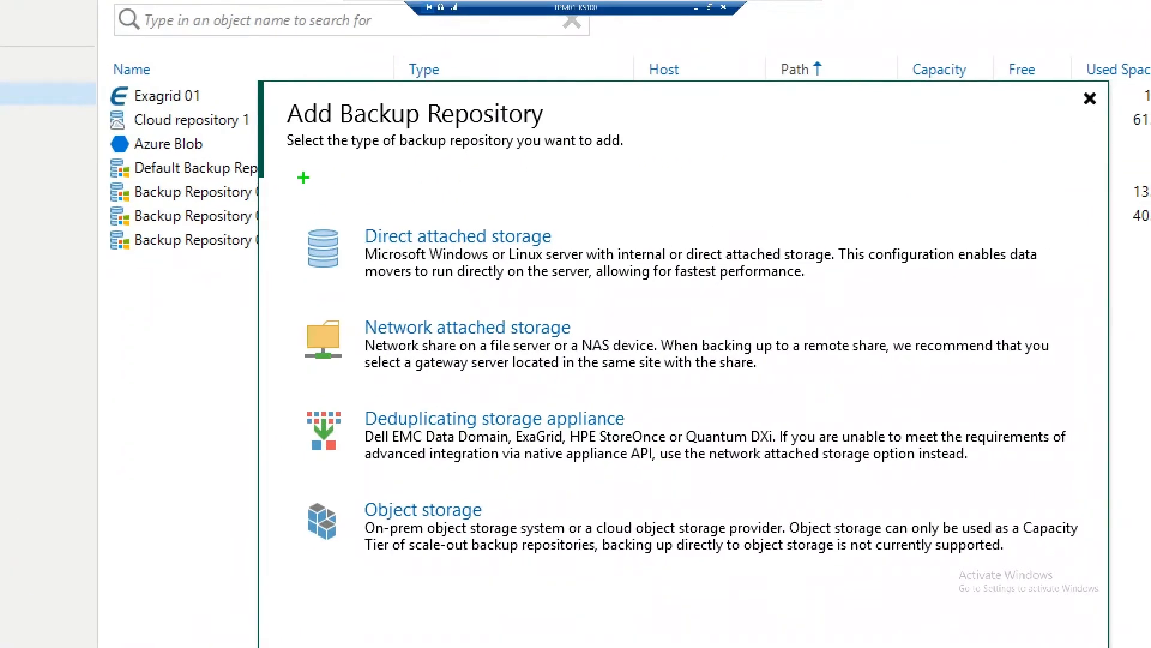
mouse_move(290, 178)
mouse_down()
mouse_move(828, 442)
mouse_move(946, 586)
mouse_move(1125, 617)
mouse_up()
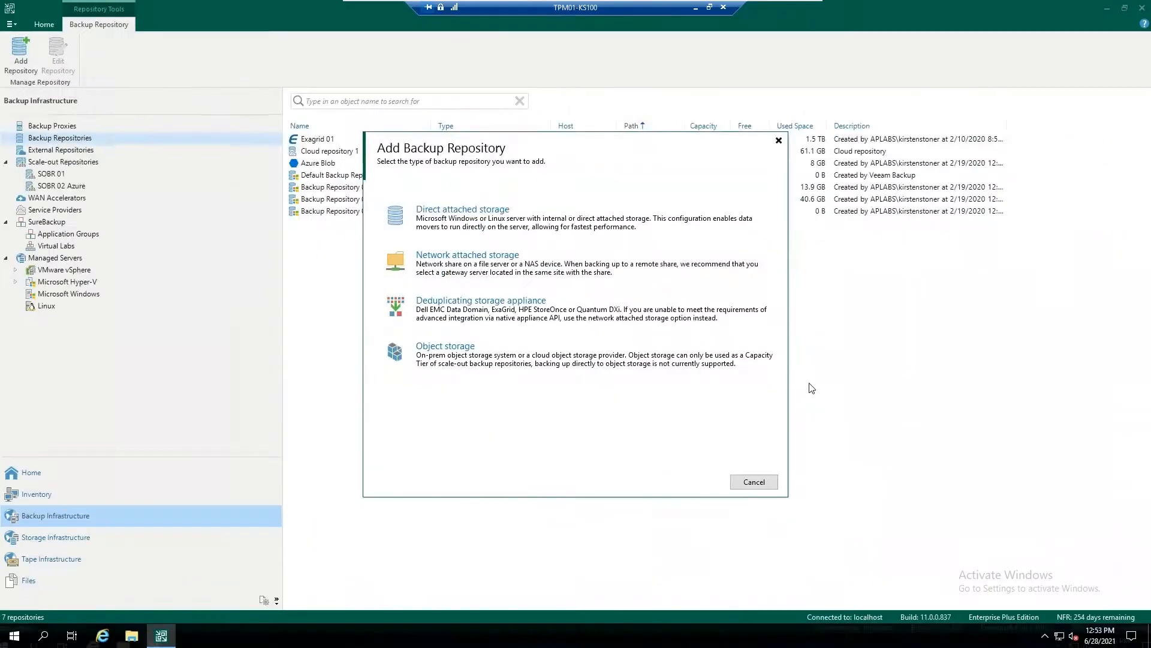
click(754, 482)
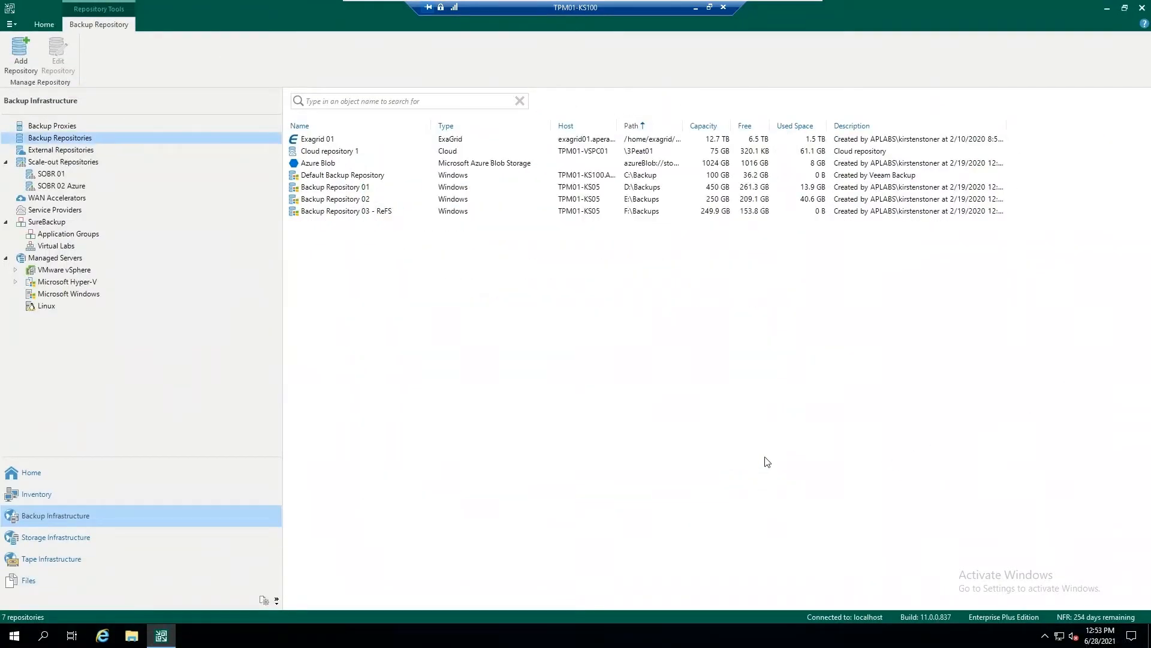
Edit Backup Repository 01, list the drives of its repository server, and proceed to the repository location settings.
click(395, 188)
right_click(395, 191)
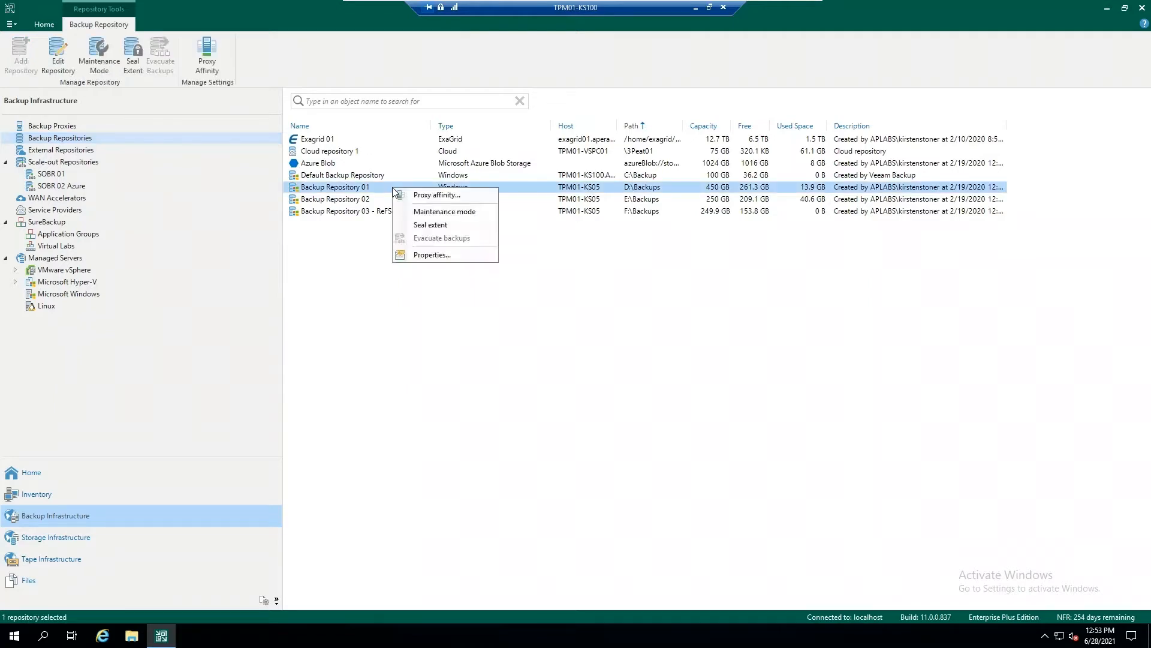
click(432, 255)
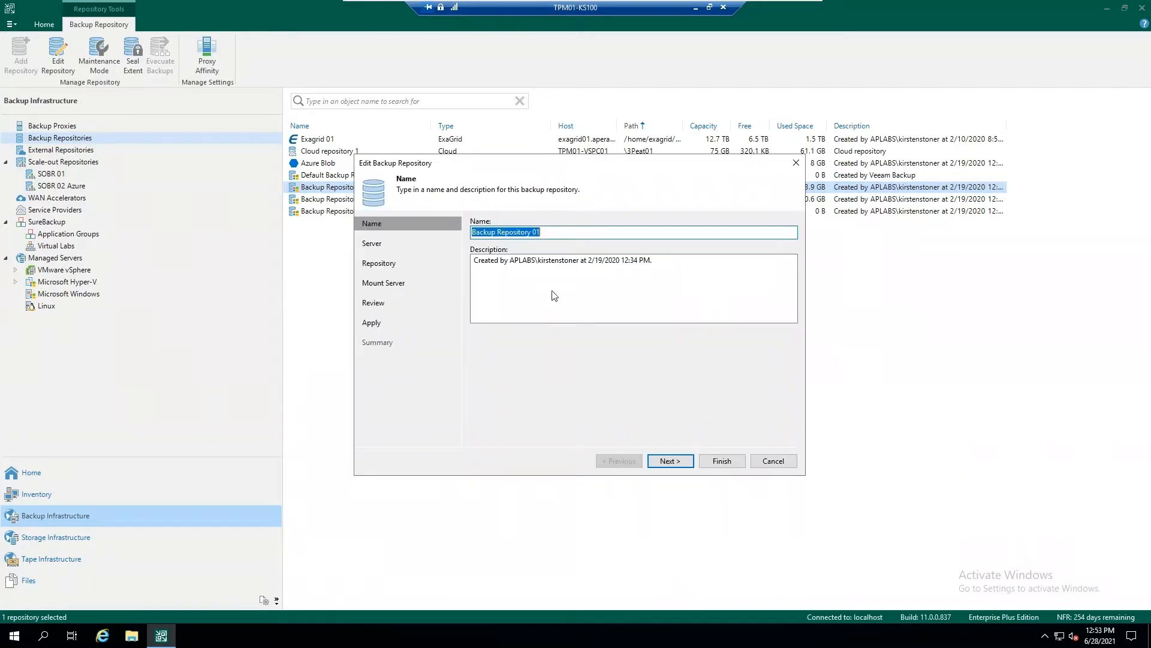
key(End)
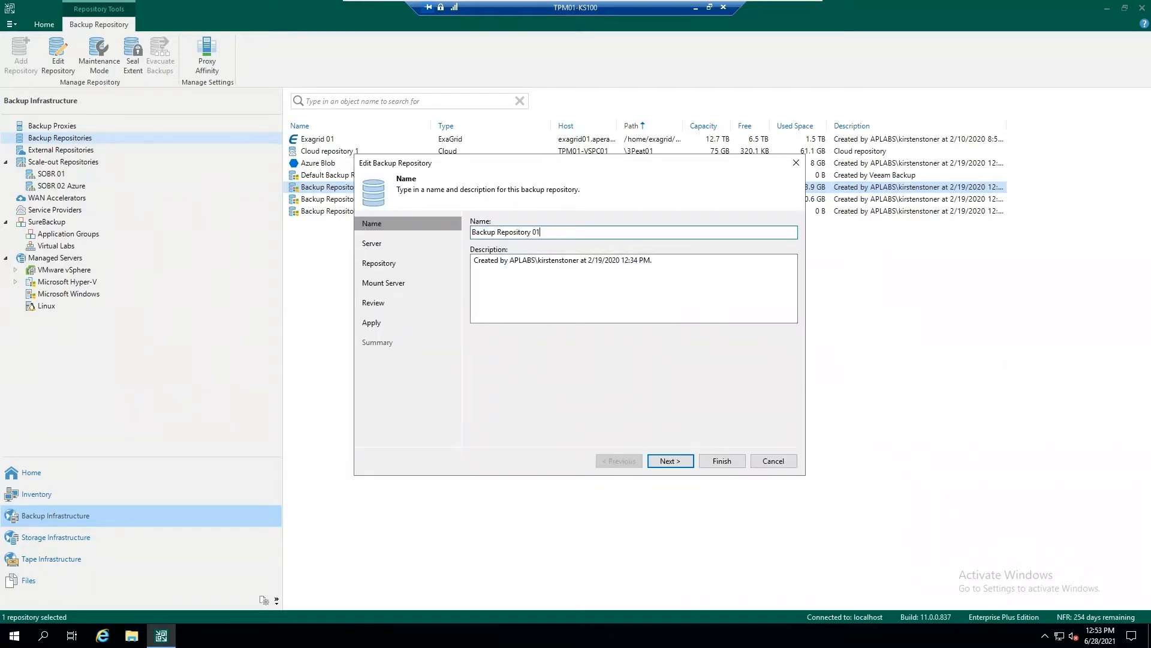
click(371, 243)
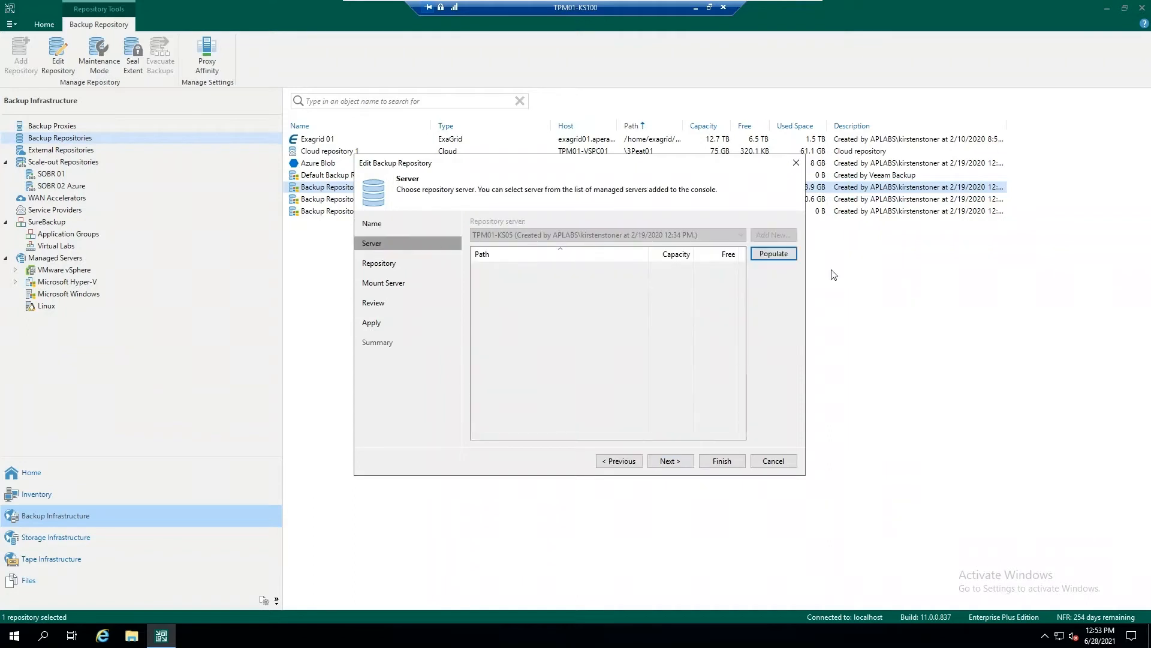
click(773, 253)
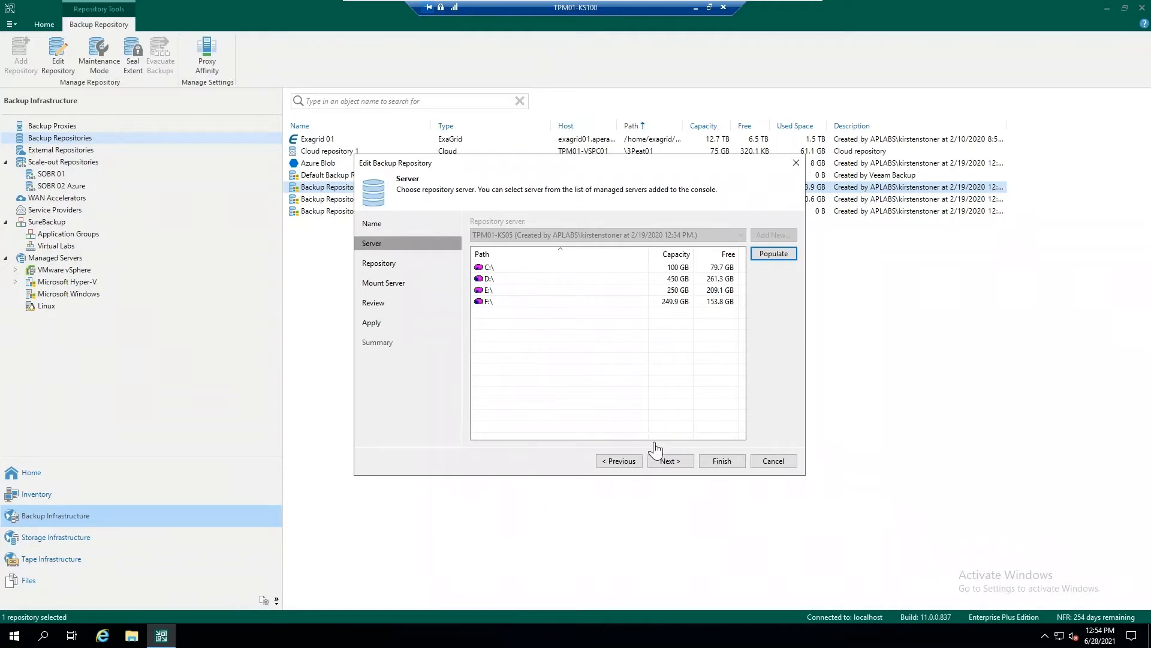
click(670, 461)
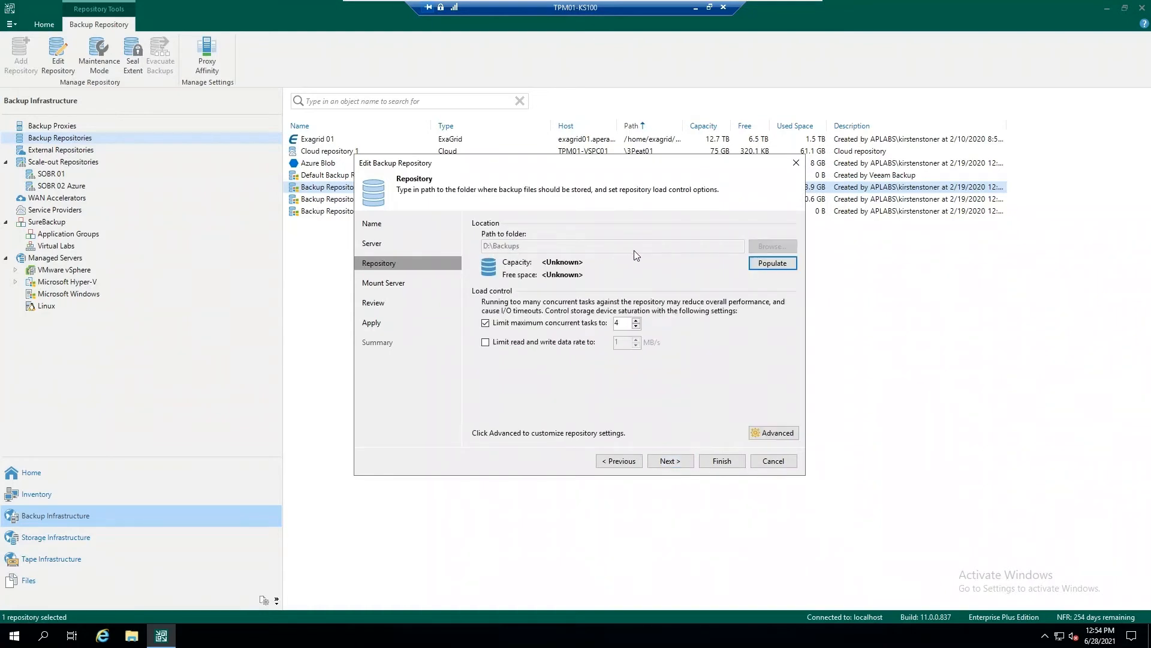
Load the D:\Backups capacity, check the storage compatibility settings unchanged, and proceed to the mount server despite the missing fast cloning support.
click(757, 263)
click(778, 433)
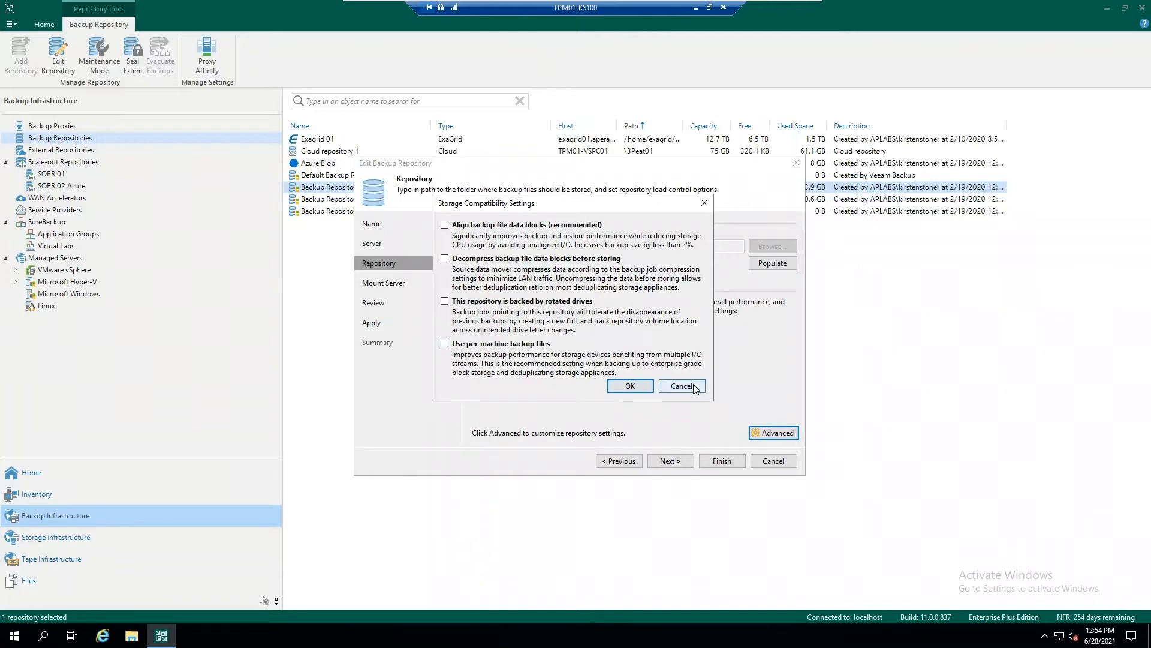
click(662, 386)
click(365, 287)
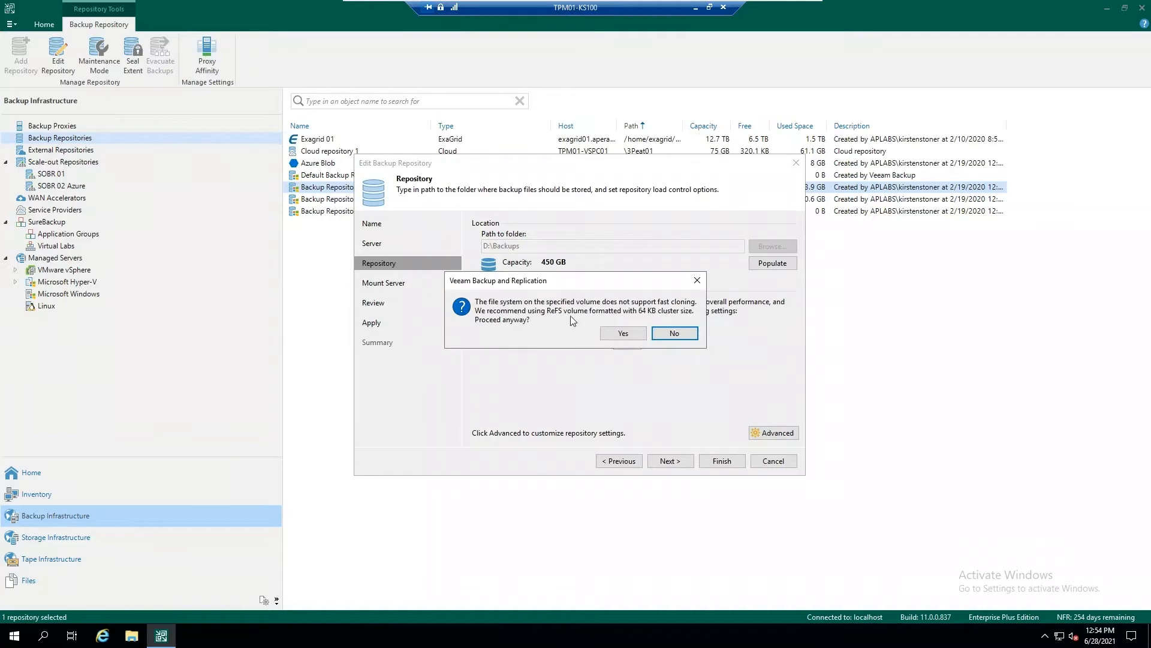
click(629, 334)
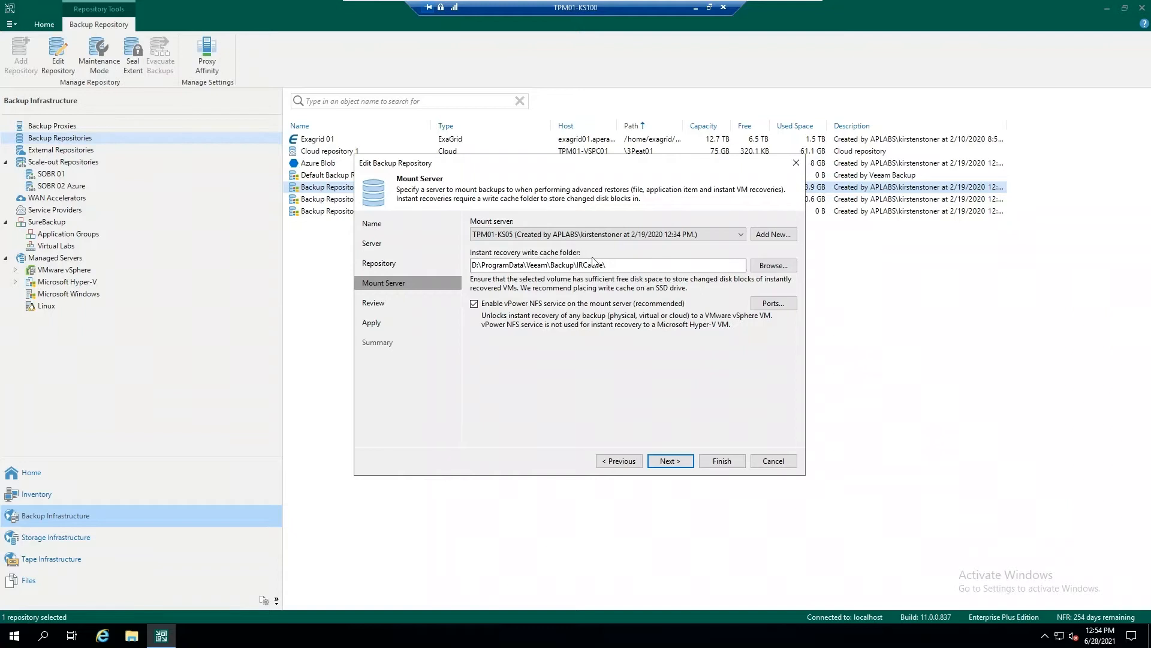
Keep the mount server settings, apply the configuration of Backup Repository 01, and finish the wizard.
click(370, 303)
click(371, 323)
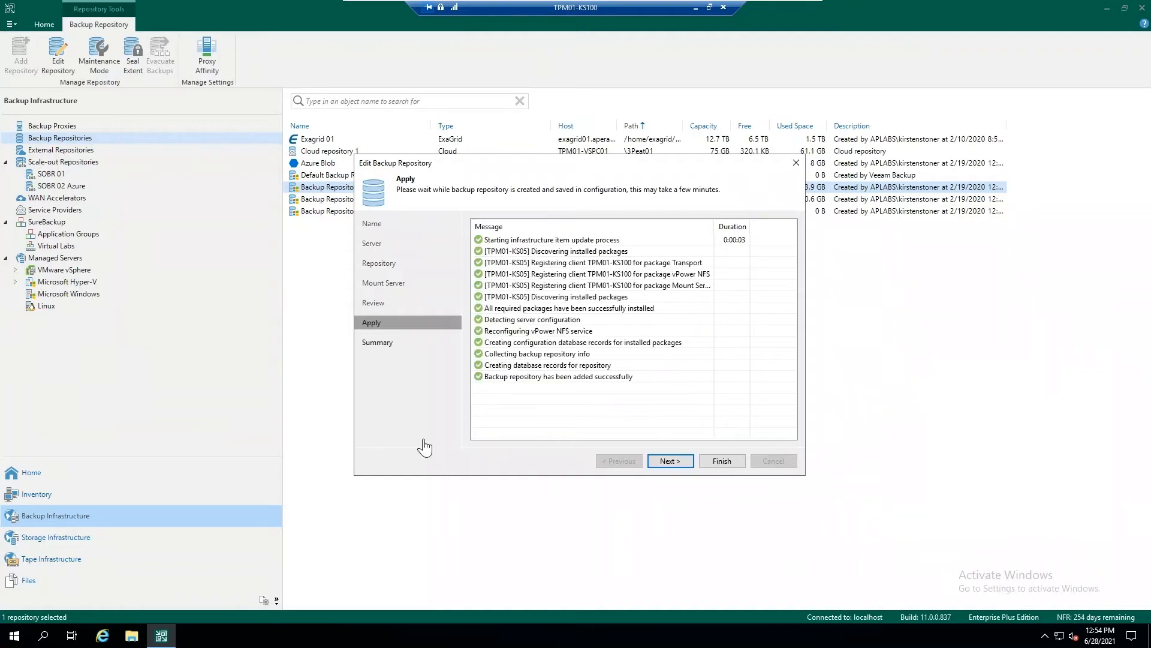
click(670, 461)
click(718, 462)
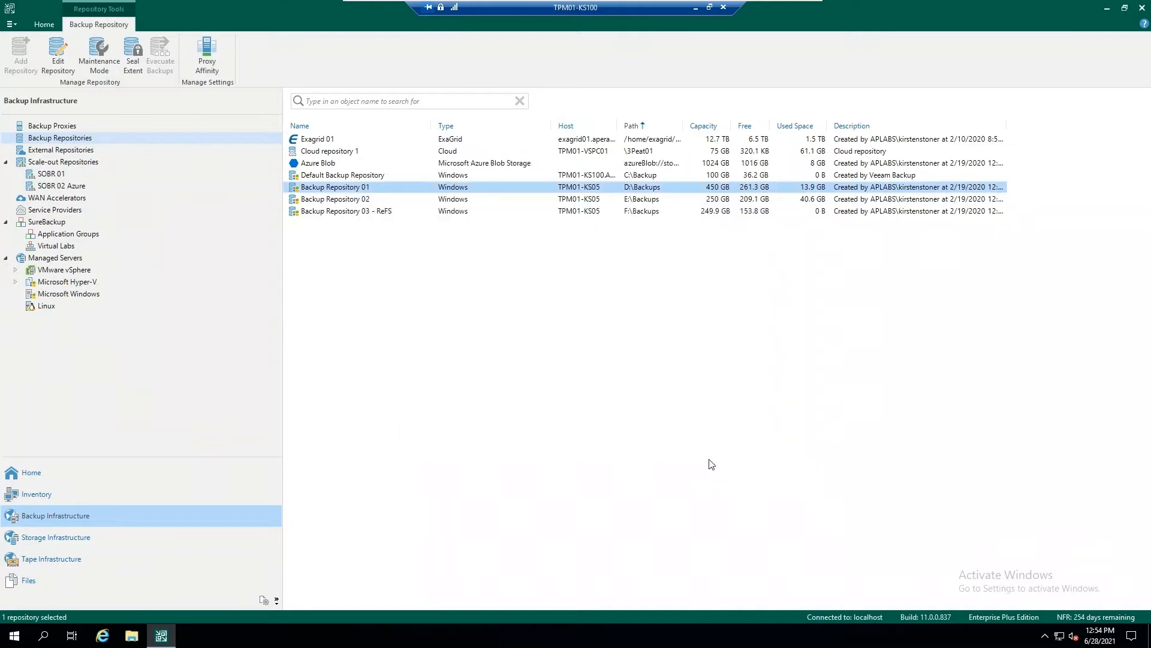
Open the VMware vSphere backup job wizard for Example 01 - VMware VMs and review its name and priority option.
click(106, 483)
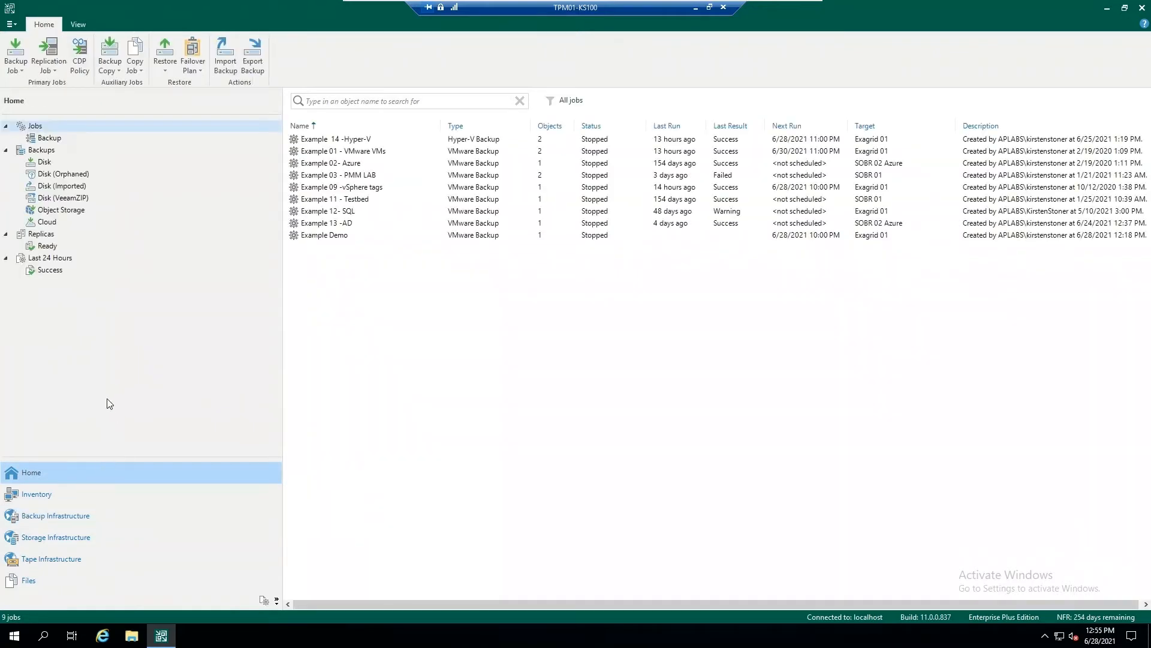
click(15, 67)
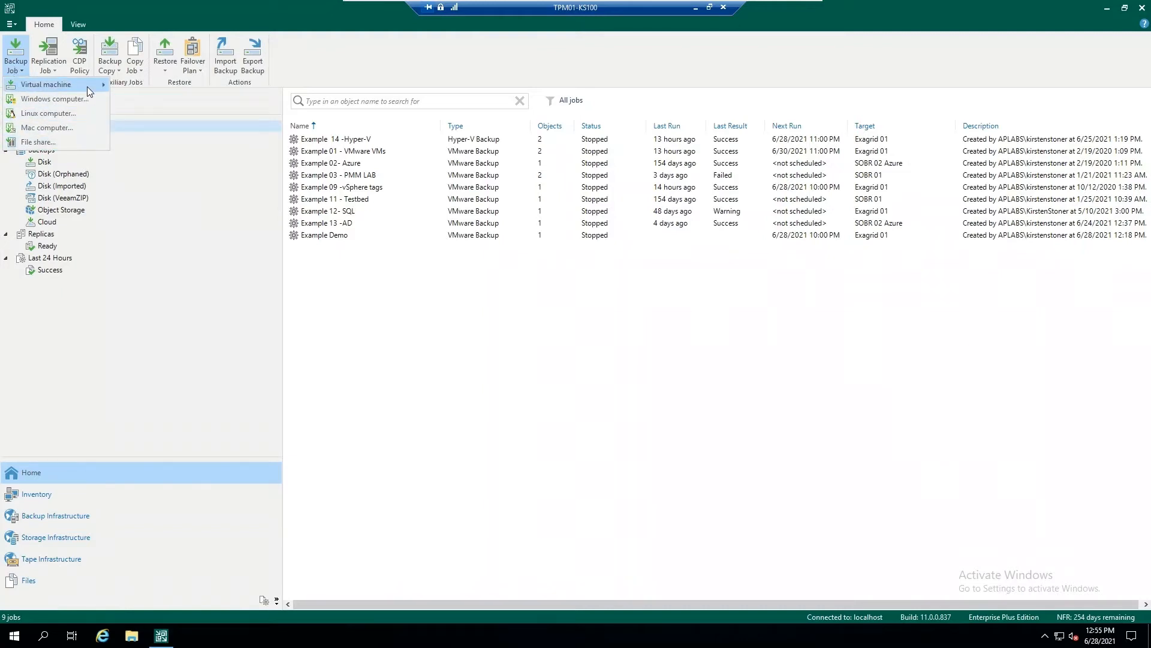
mouse_move(87, 86)
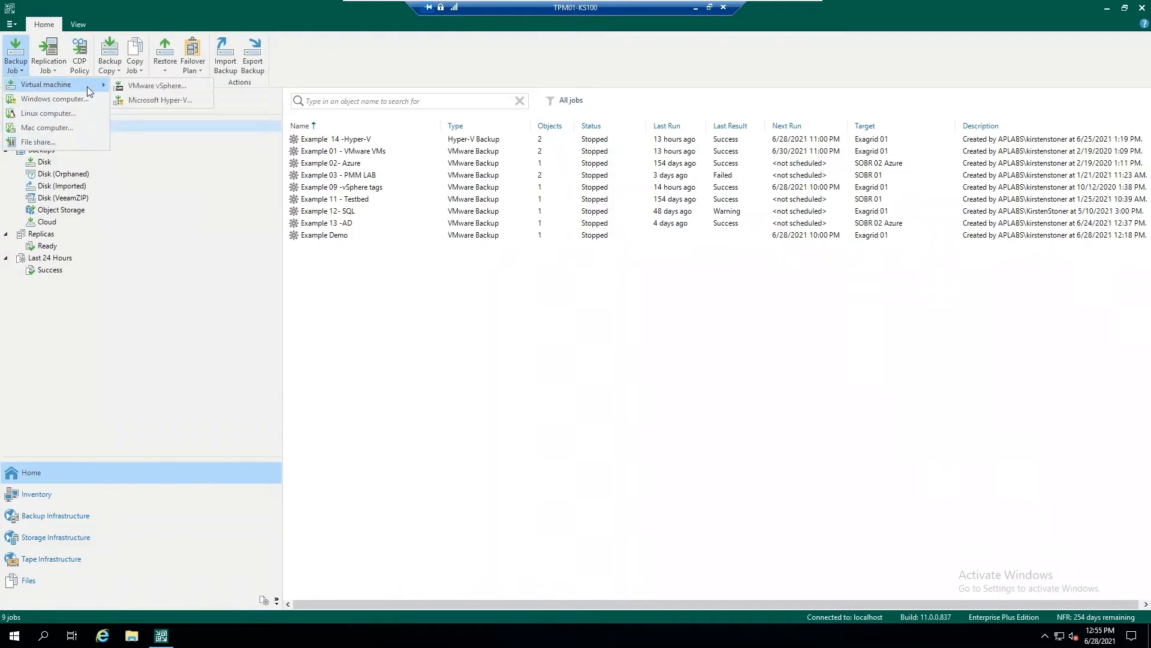
click(203, 95)
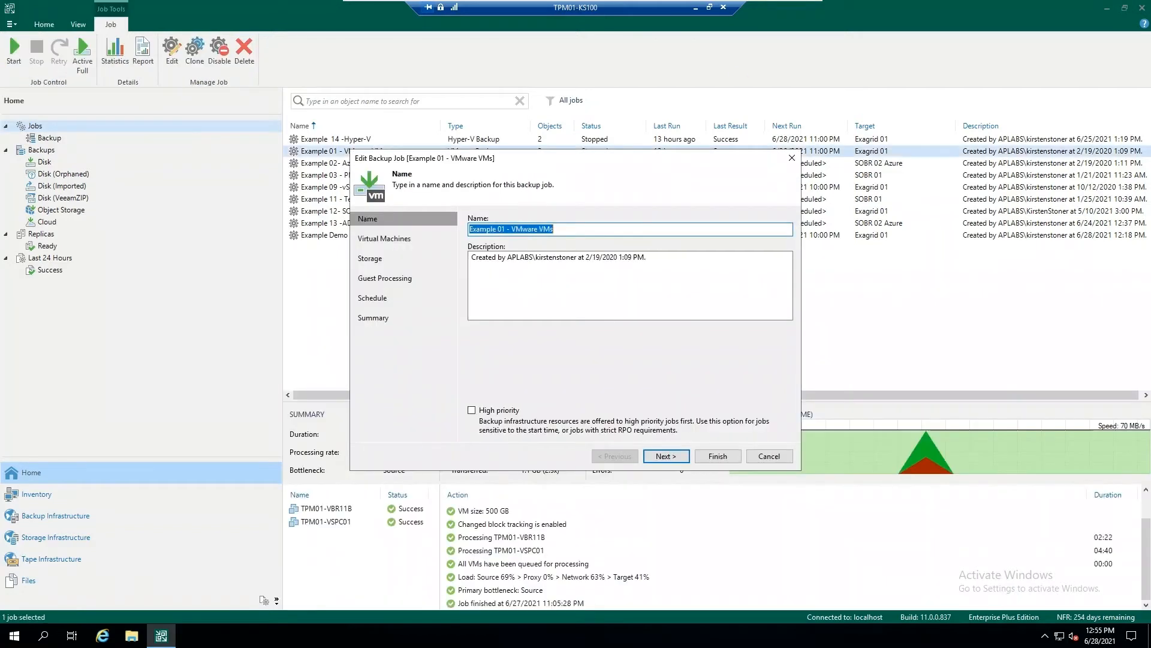
click(559, 229)
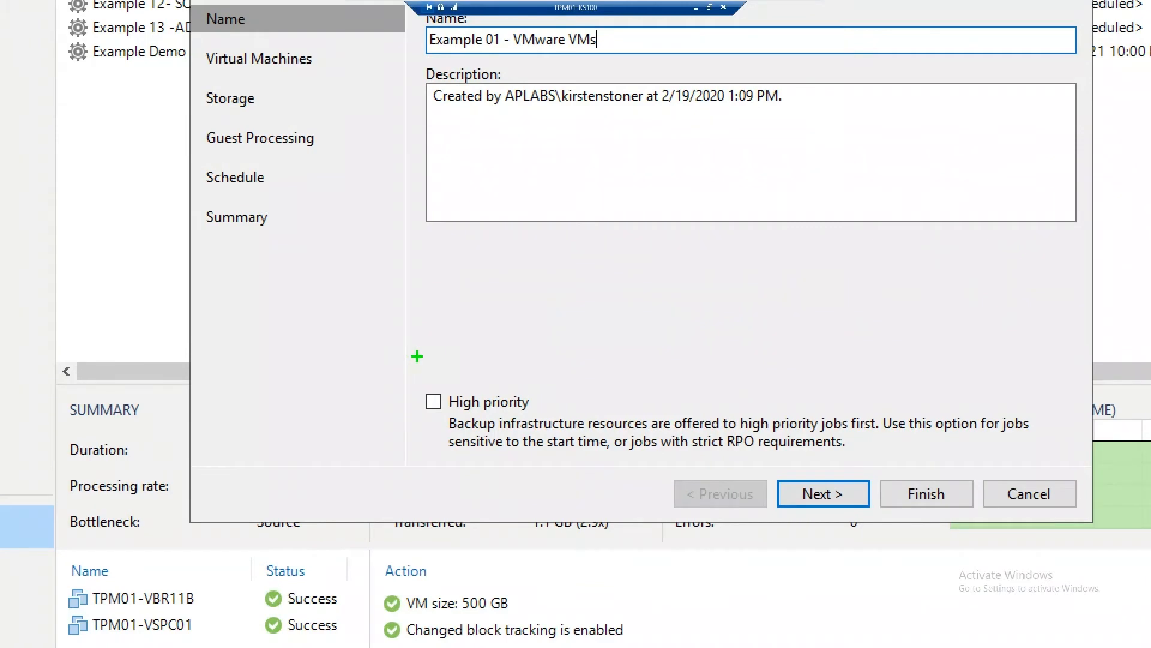
drag(416, 363, 581, 422)
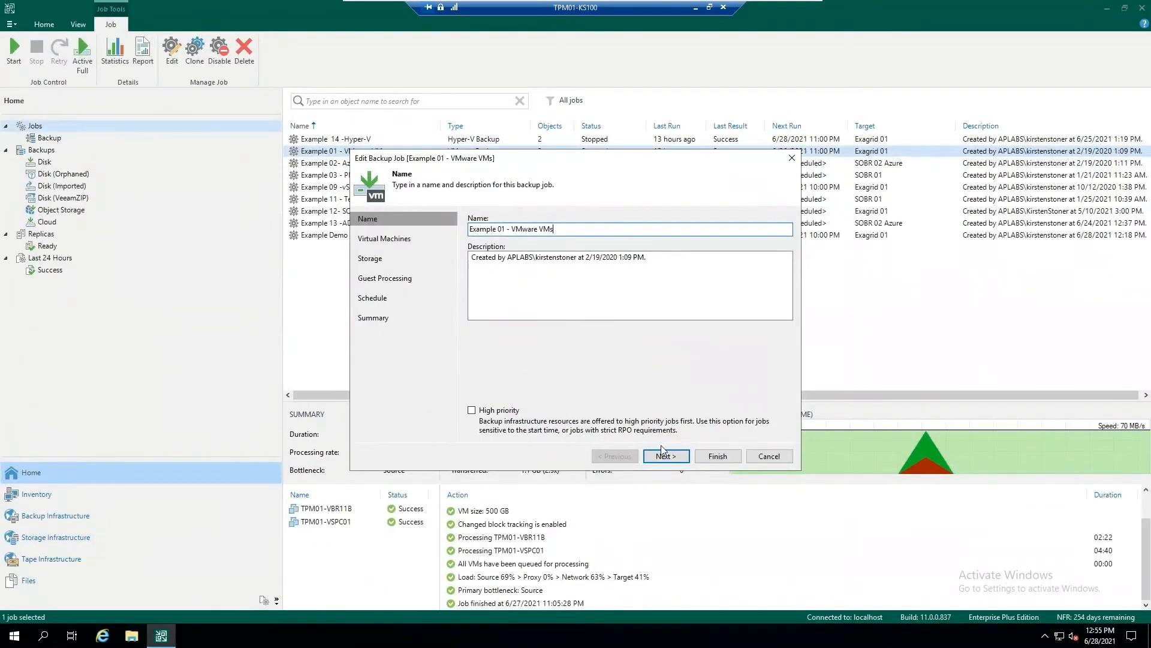
Go to the job's list of virtual machines to back up and select TPM01-VSPC01.
click(663, 455)
click(587, 264)
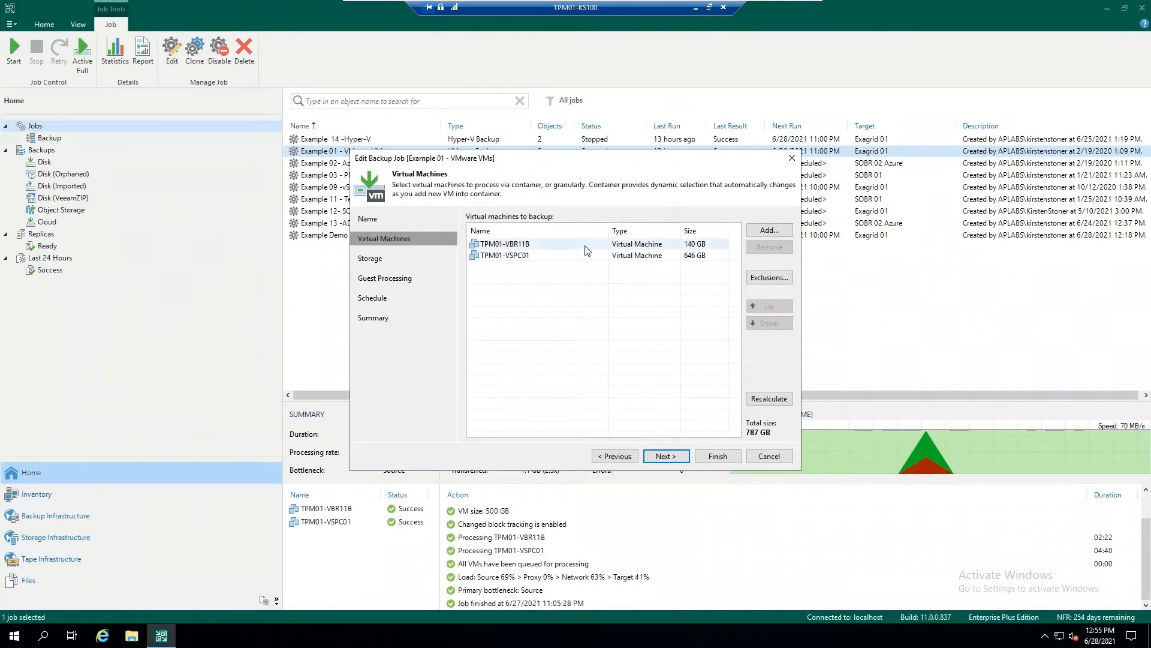
click(587, 258)
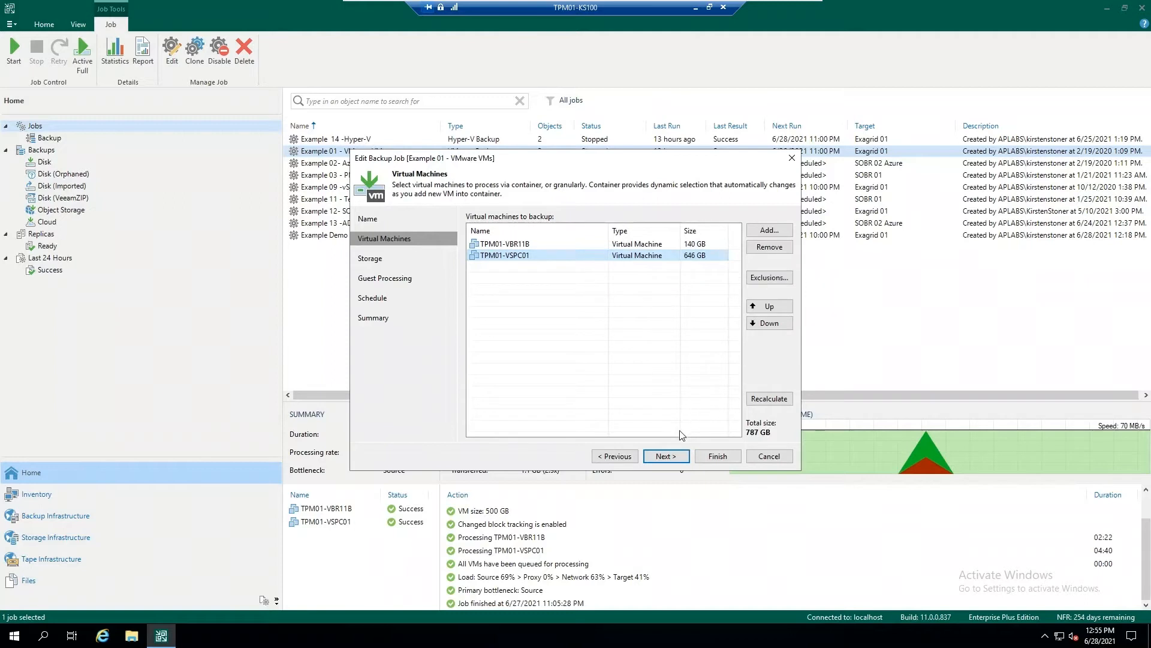
Proceed to the job's storage settings and choose Exagrid 01 as the backup repository.
click(678, 456)
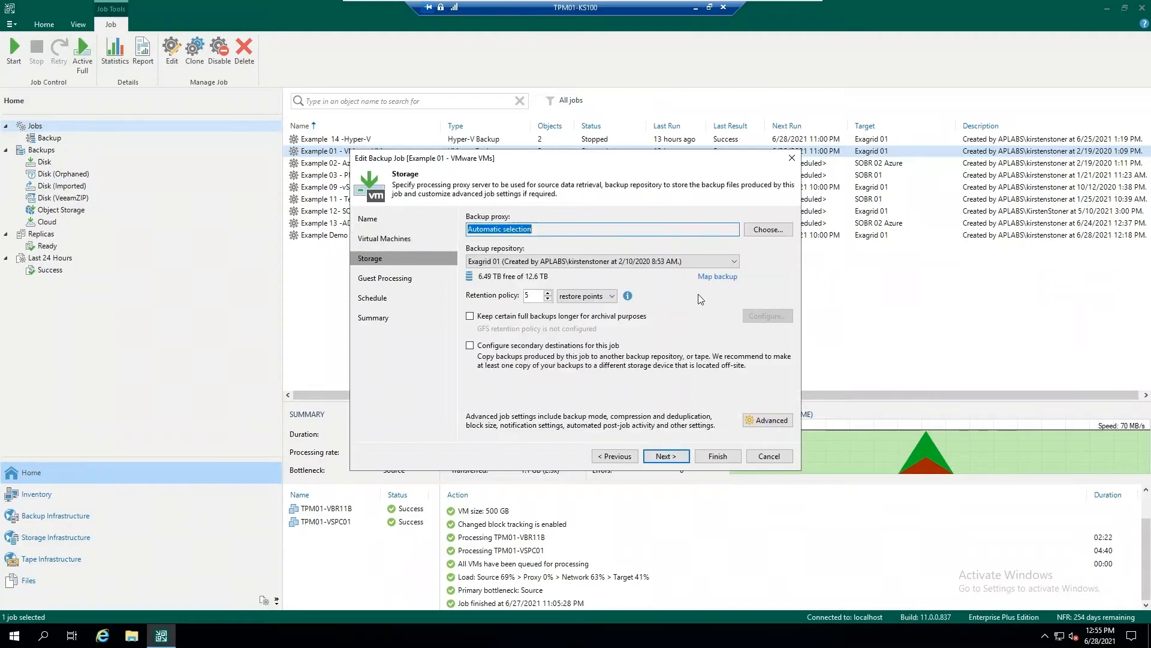
click(734, 261)
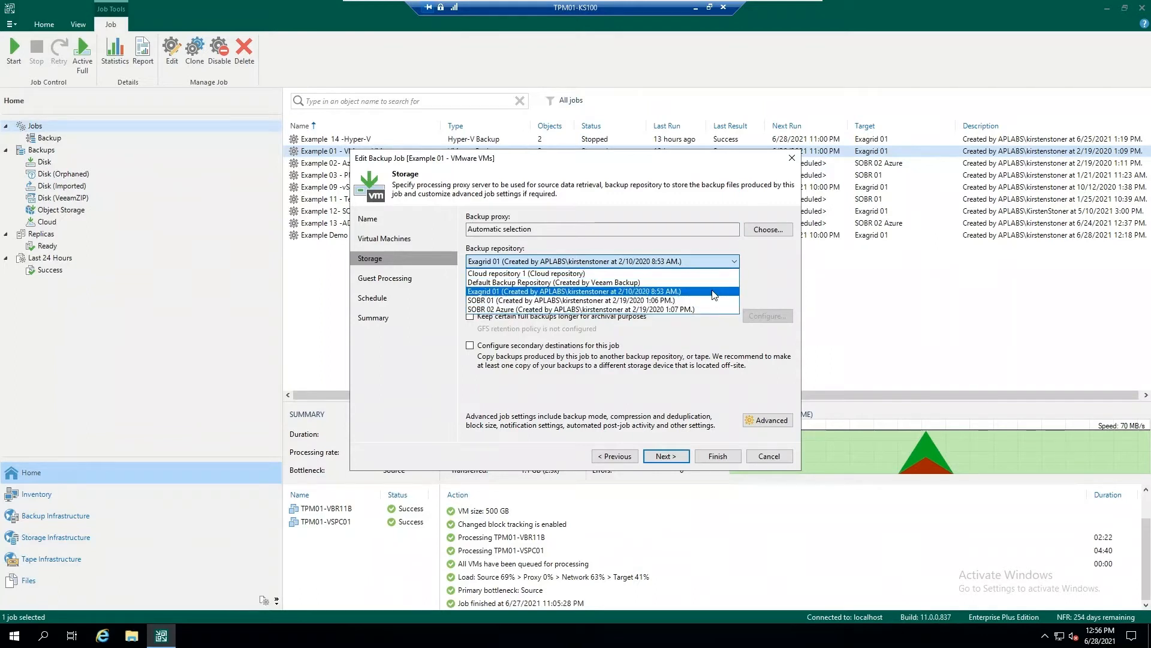
click(714, 292)
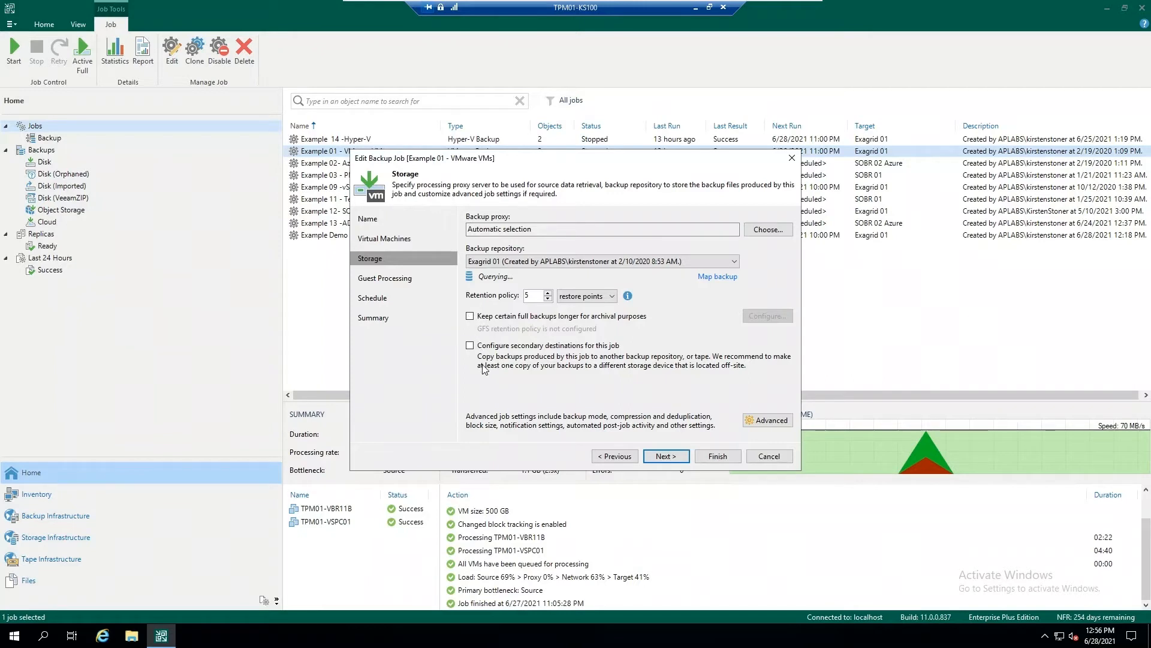
Enable keeping certain full backups longer for archival purposes, leave the GFS options unset, and continue to guest processing.
click(470, 316)
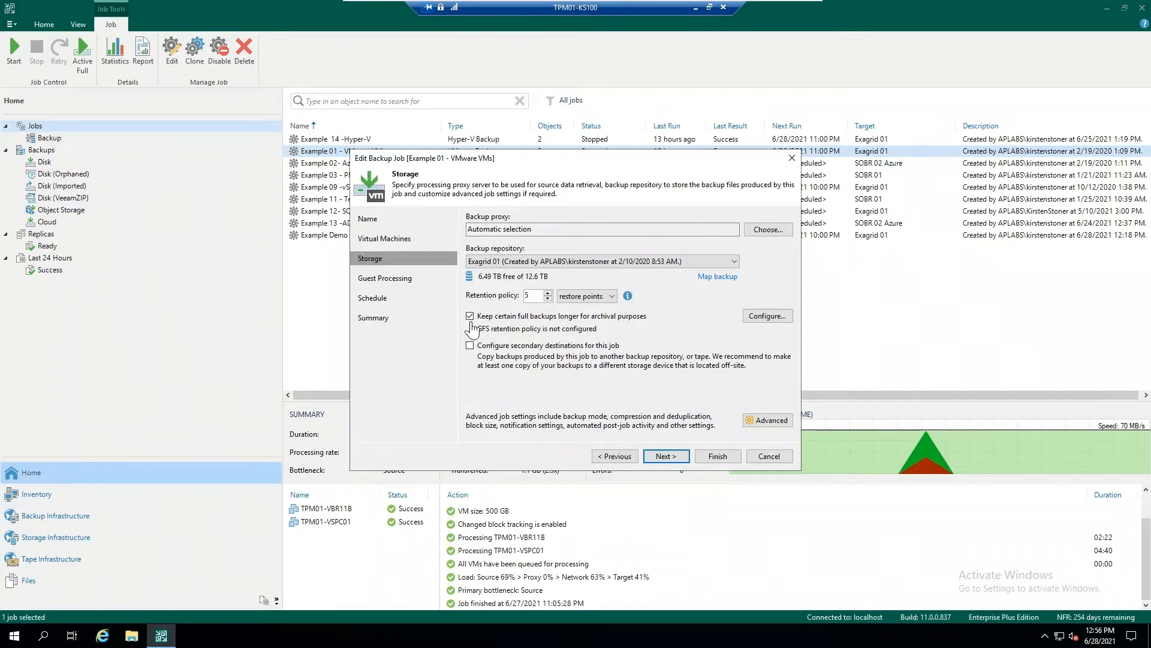
click(783, 320)
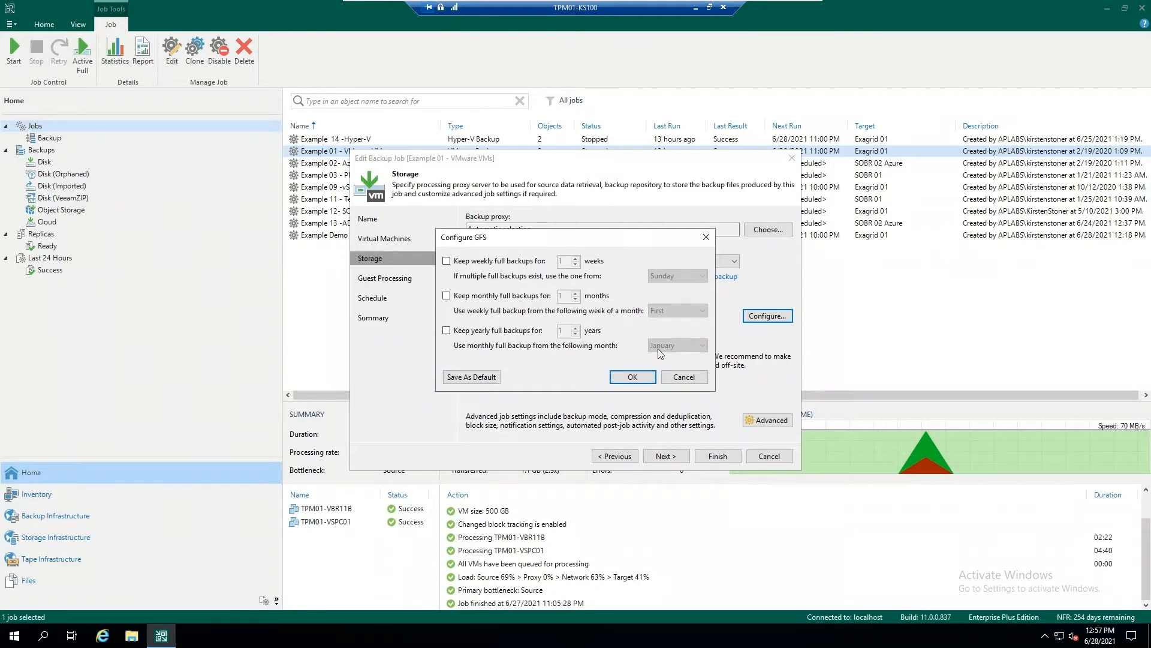
click(687, 377)
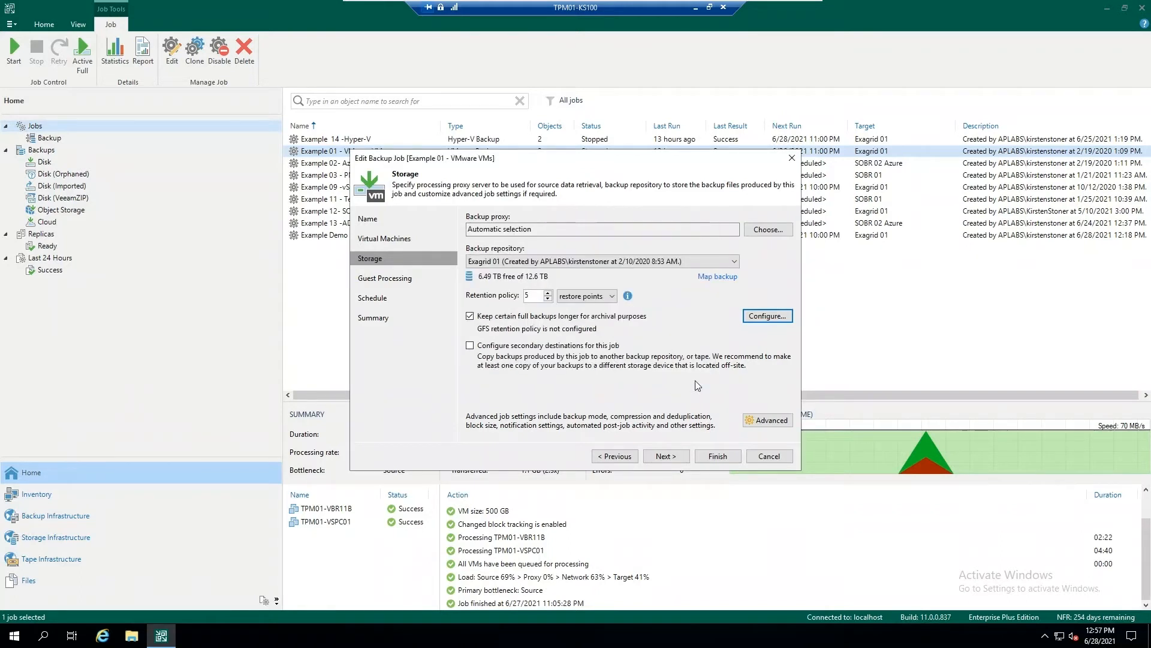
click(665, 456)
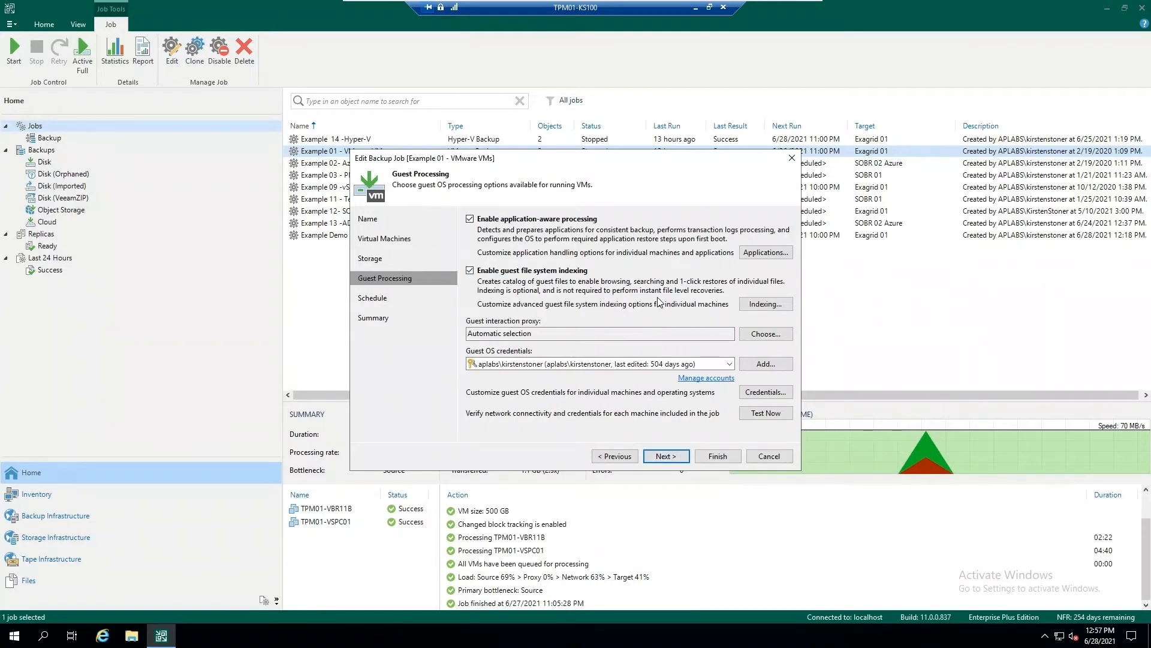
Accept the job's guest processing settings and daily 11:00 PM schedule on selected days, and save the backup job.
mouse_move(722, 368)
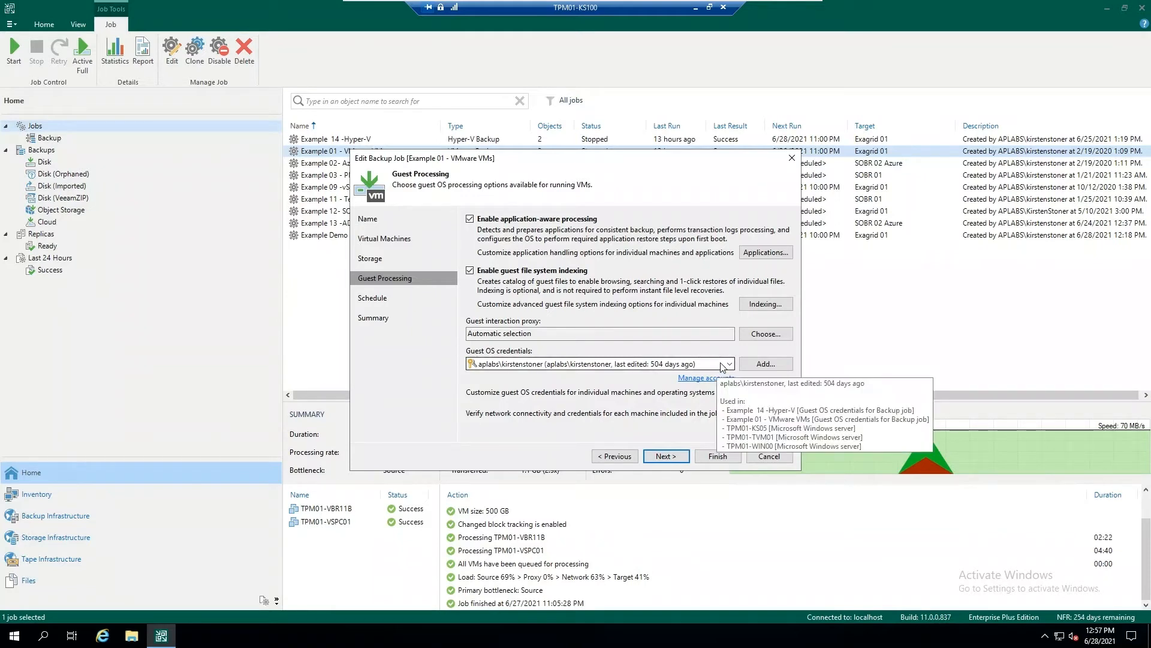
click(665, 456)
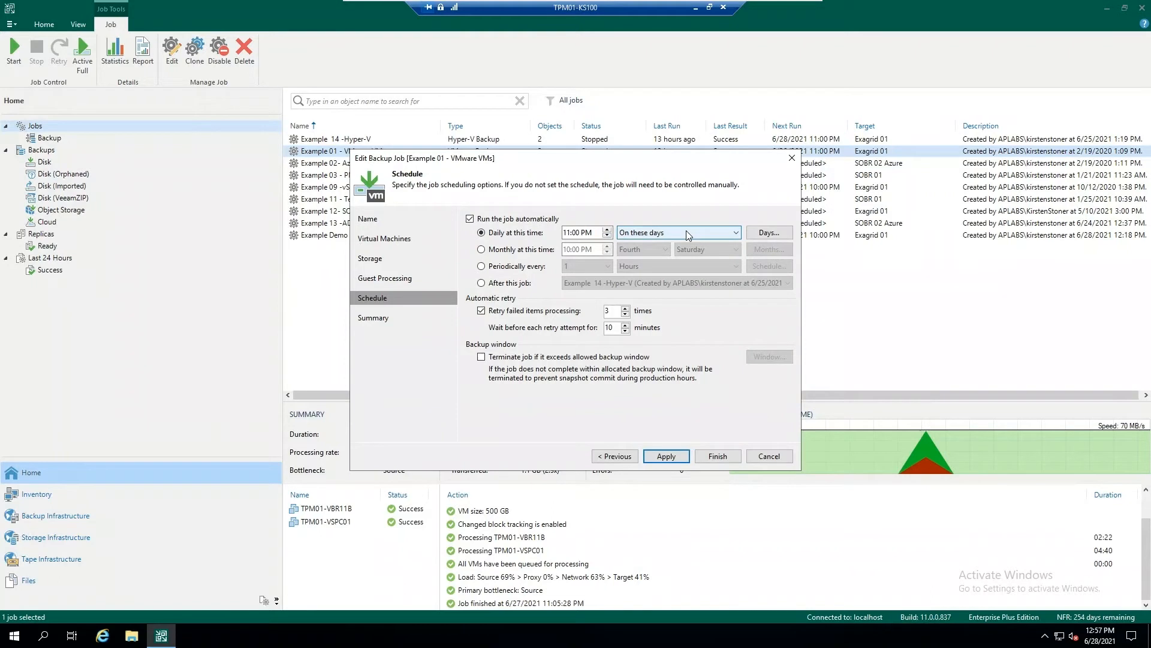
click(671, 454)
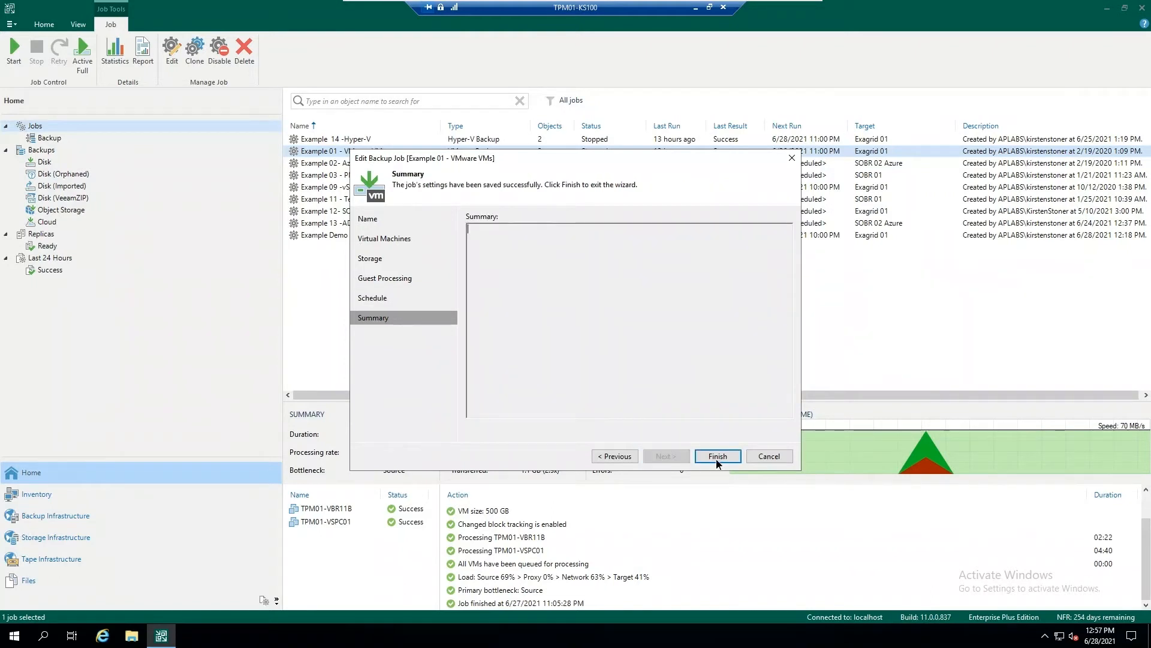
click(716, 457)
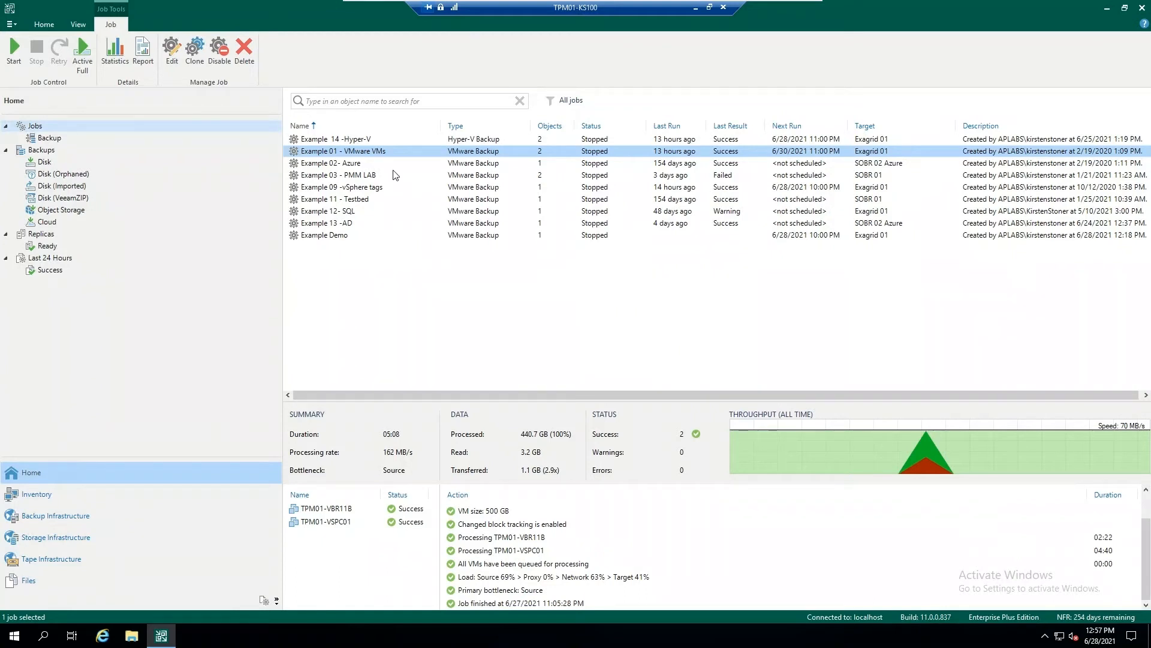
Start a VMware vSphere restore from backup, choosing entire VM restore with Instant Recovery.
click(43, 27)
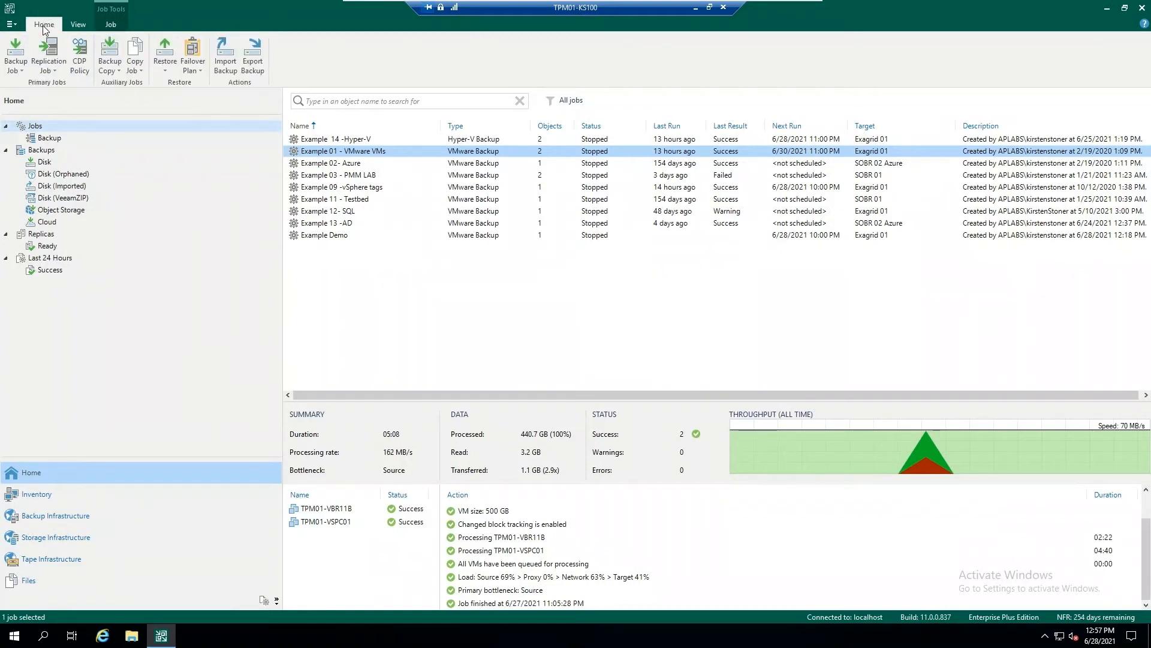
click(165, 60)
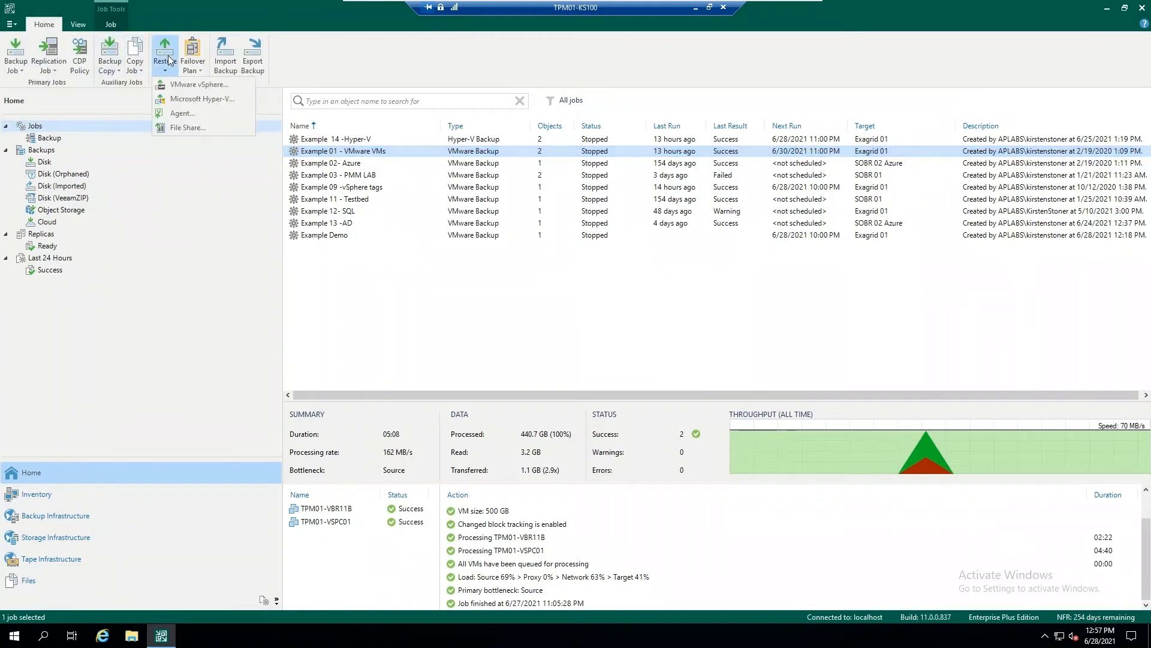
click(240, 85)
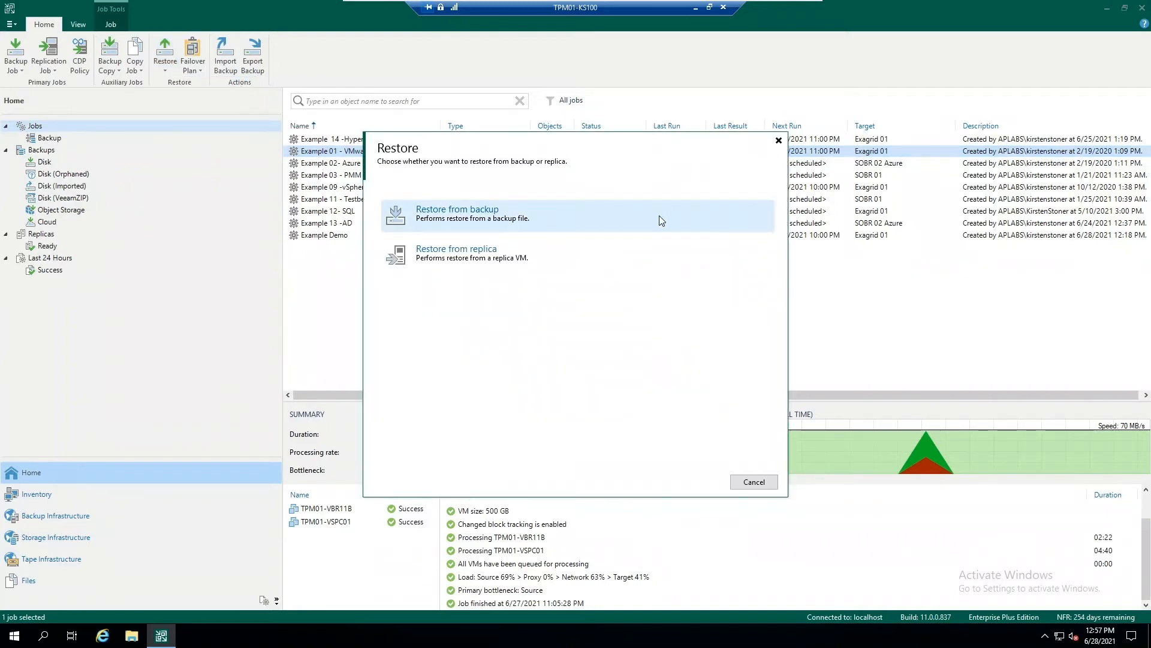
click(600, 212)
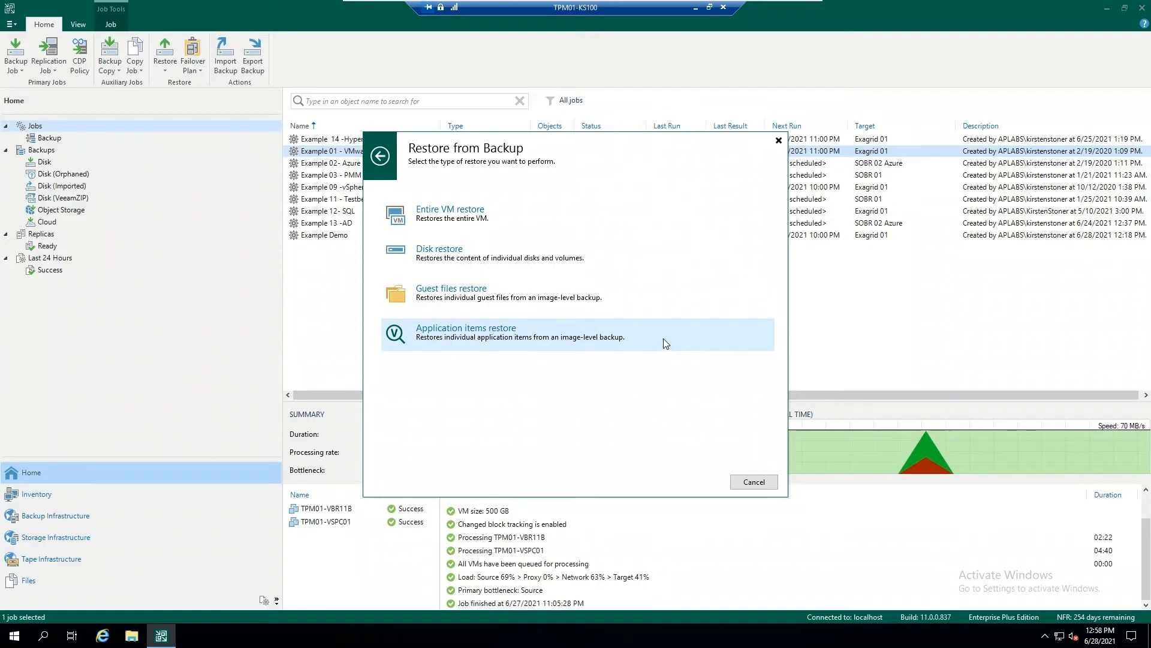
click(638, 208)
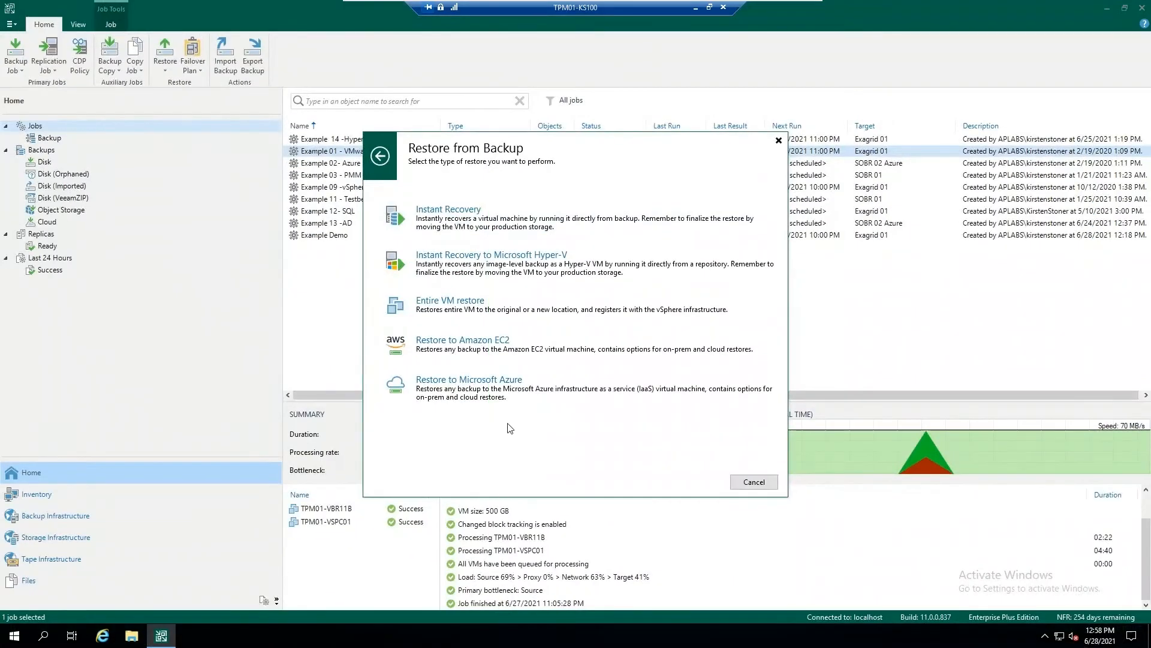
click(519, 229)
Add TPM01-VBR11B from the Example 01 - VMware VMs backup as the machine to restore.
click(784, 251)
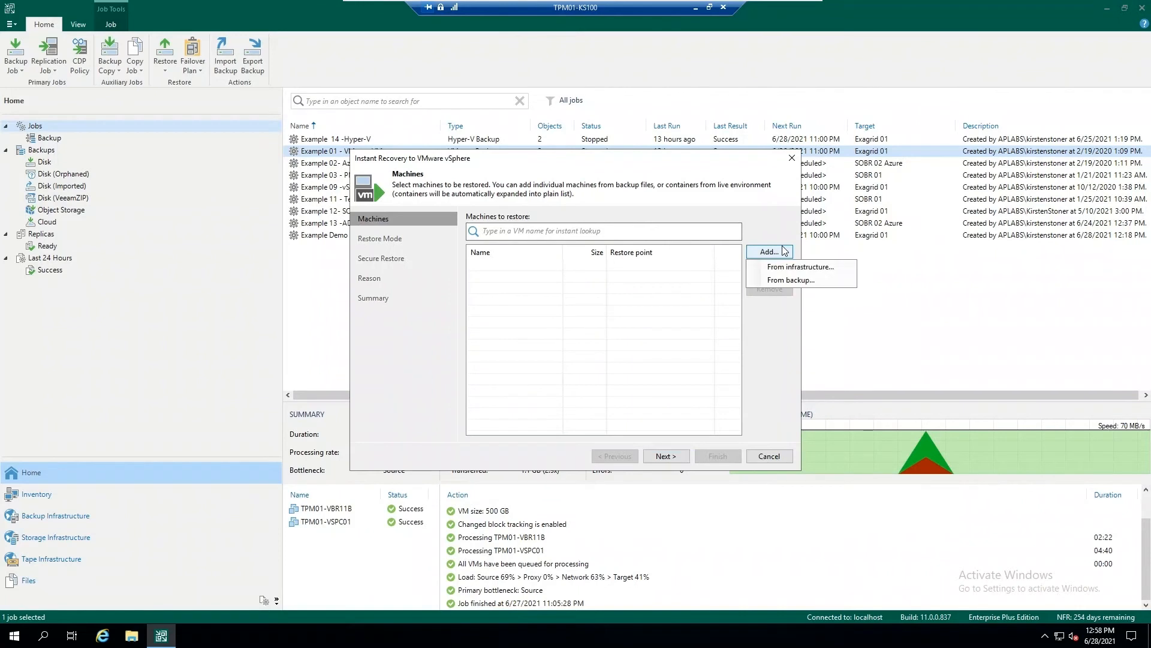
click(806, 280)
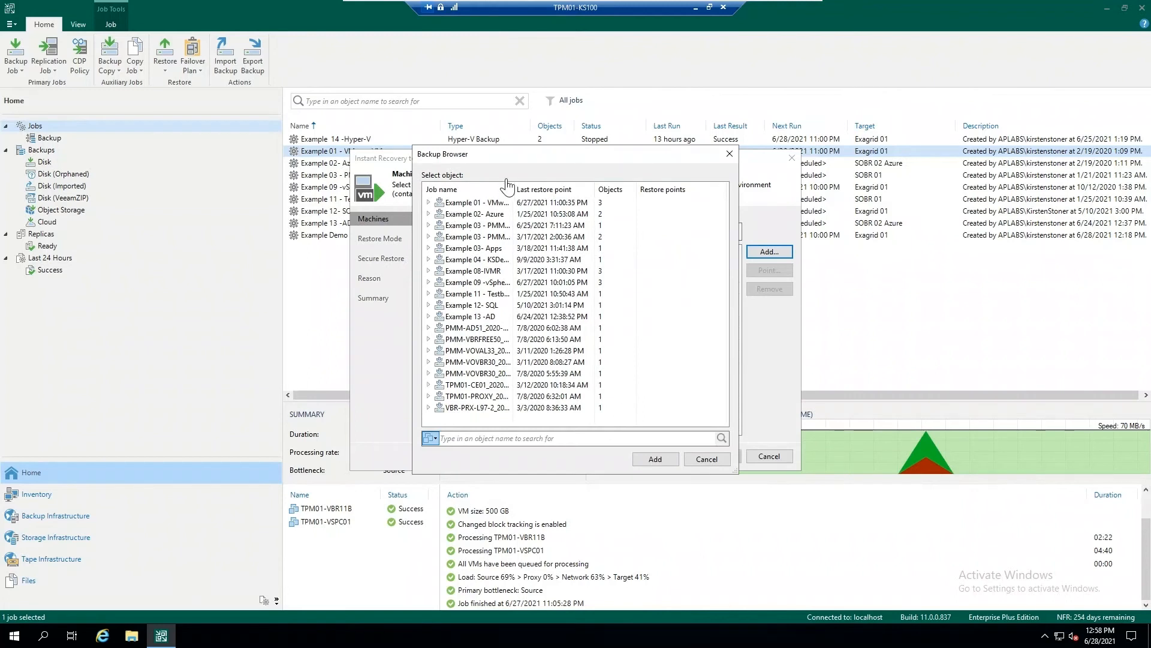
click(429, 202)
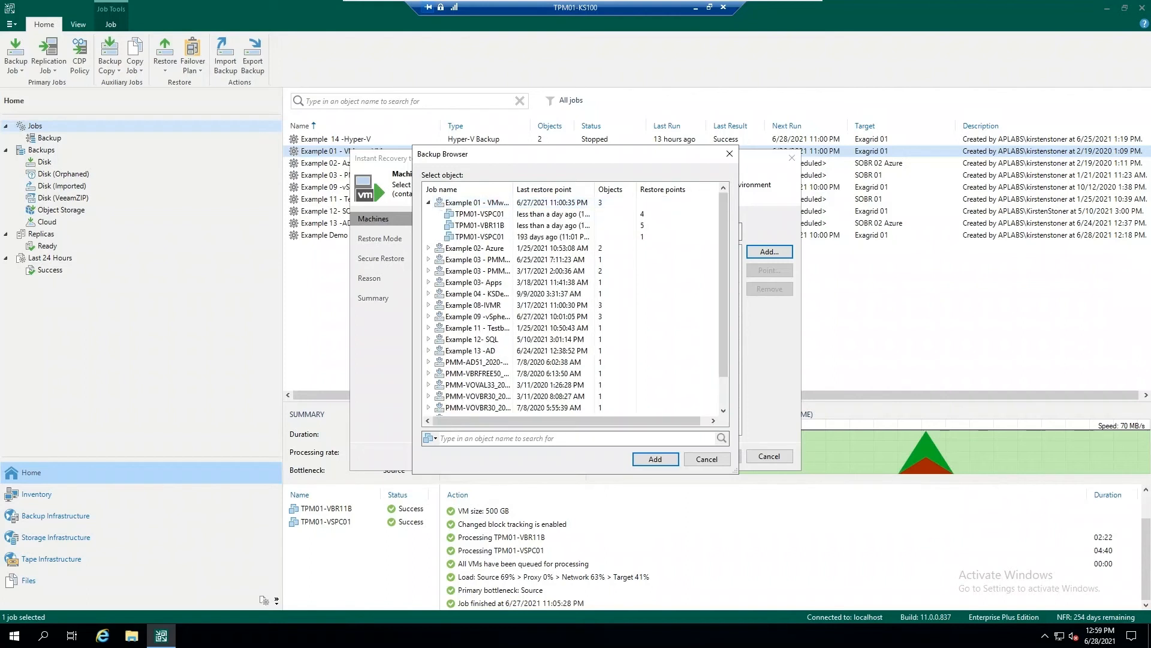
click(493, 226)
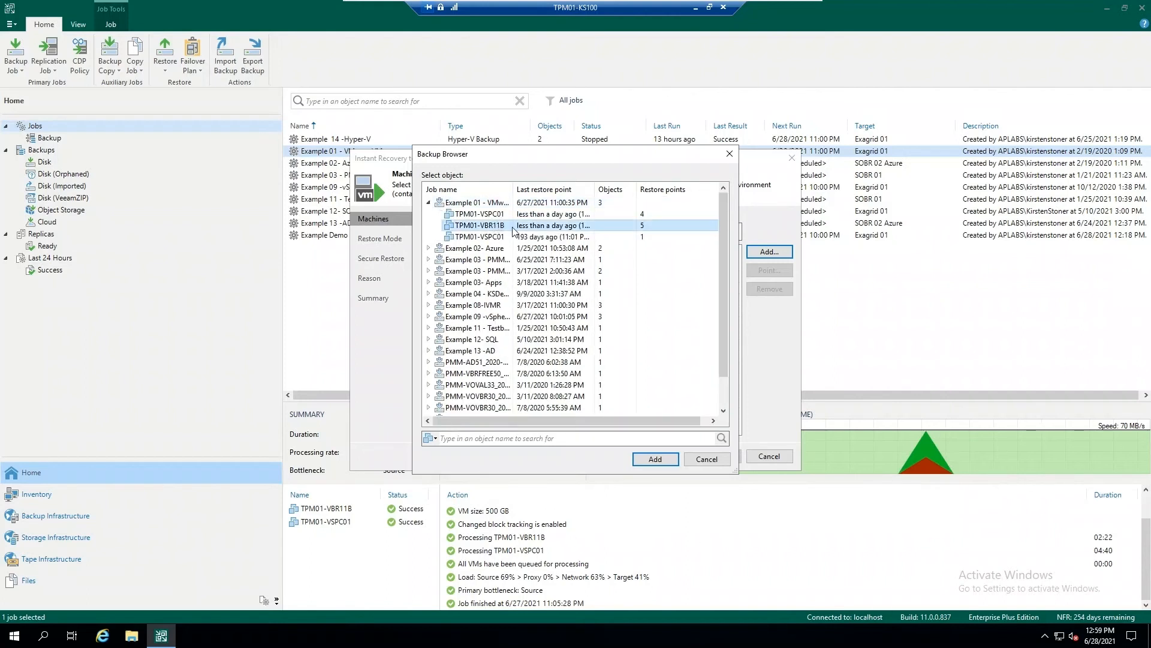
click(656, 459)
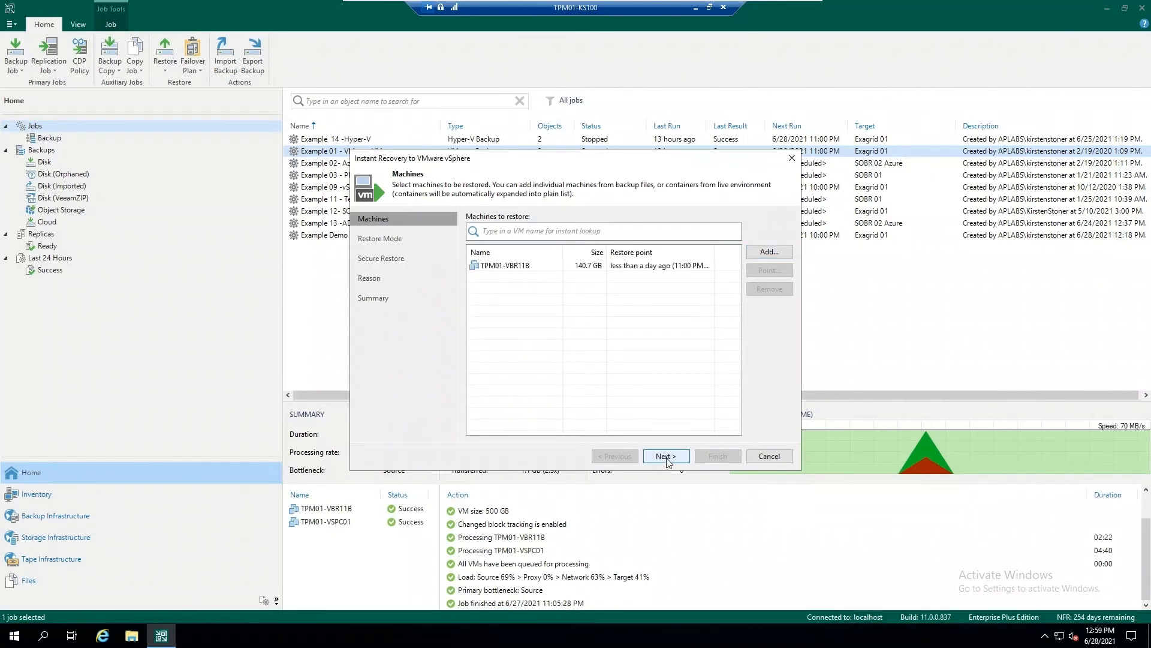
Set the recovery to restore to the original location with VM tags and leave the malware scan off.
click(665, 456)
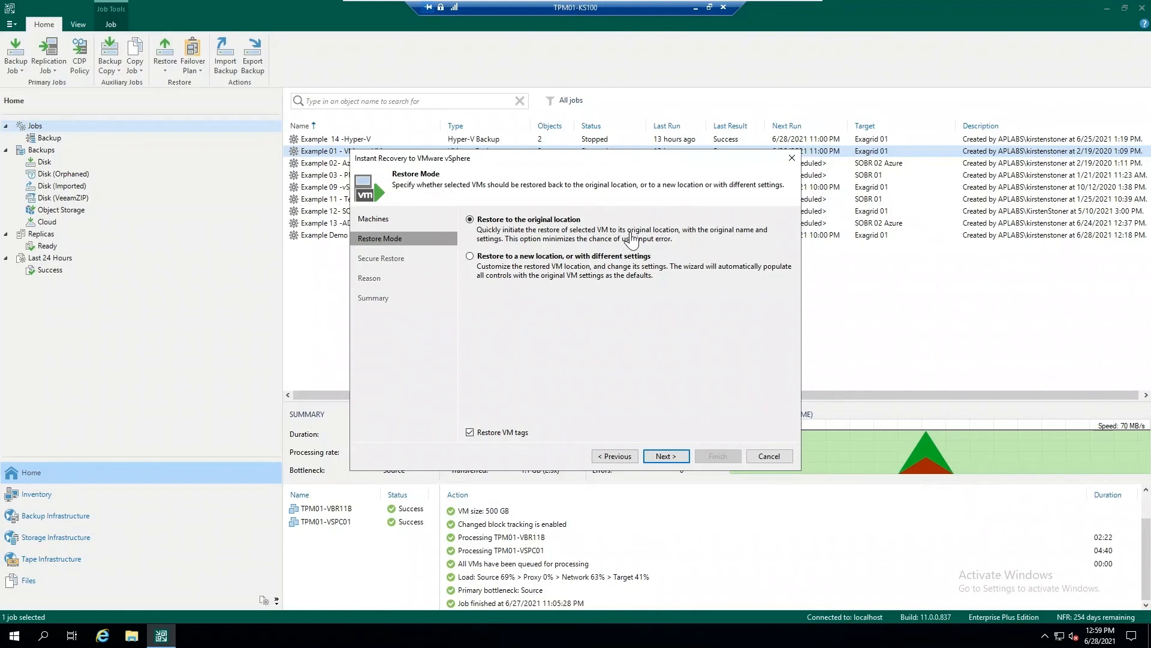
click(659, 463)
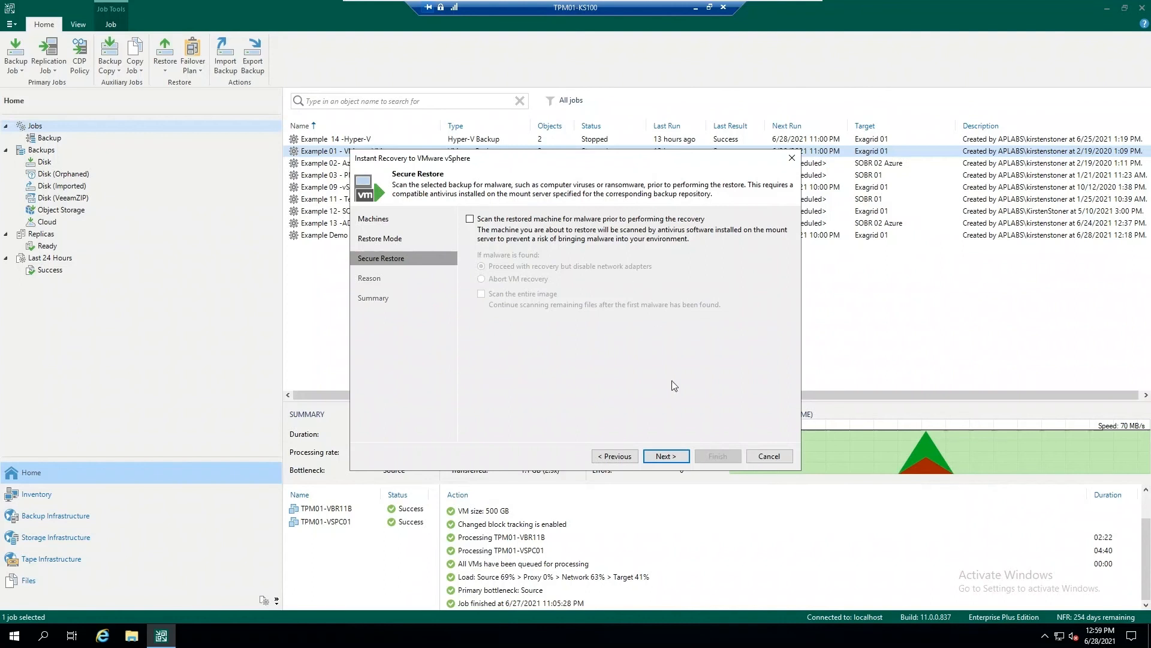
click(672, 459)
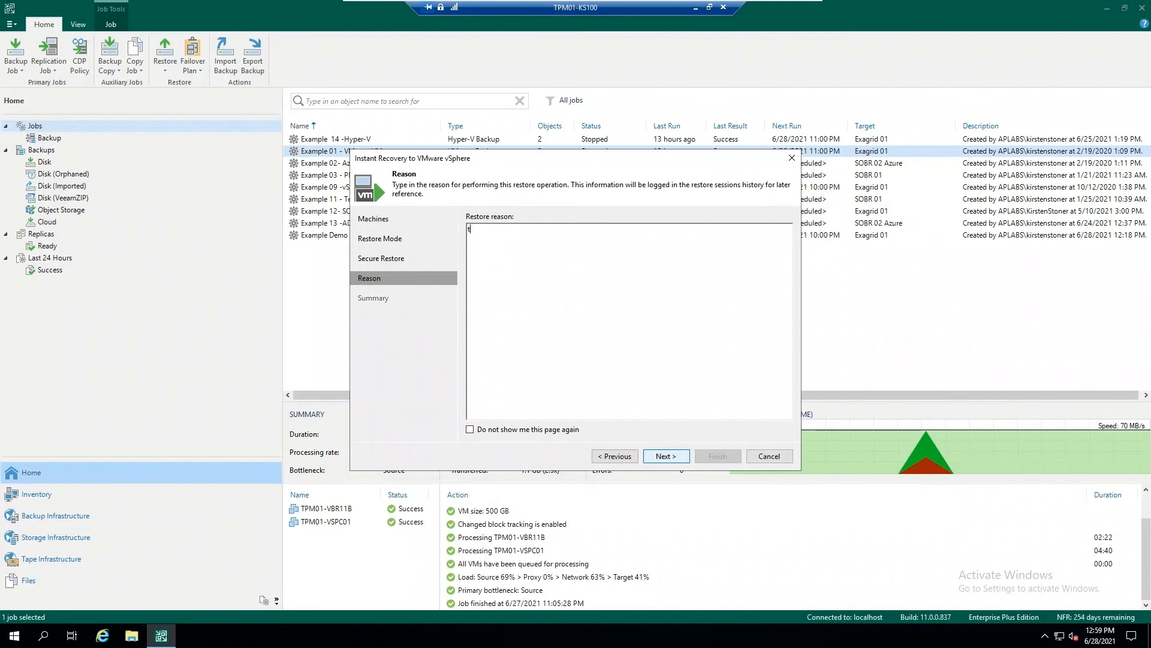
Enter a restore reason and start the instant recovery with the VM connected to the network and powered on after restoring.
click(665, 457)
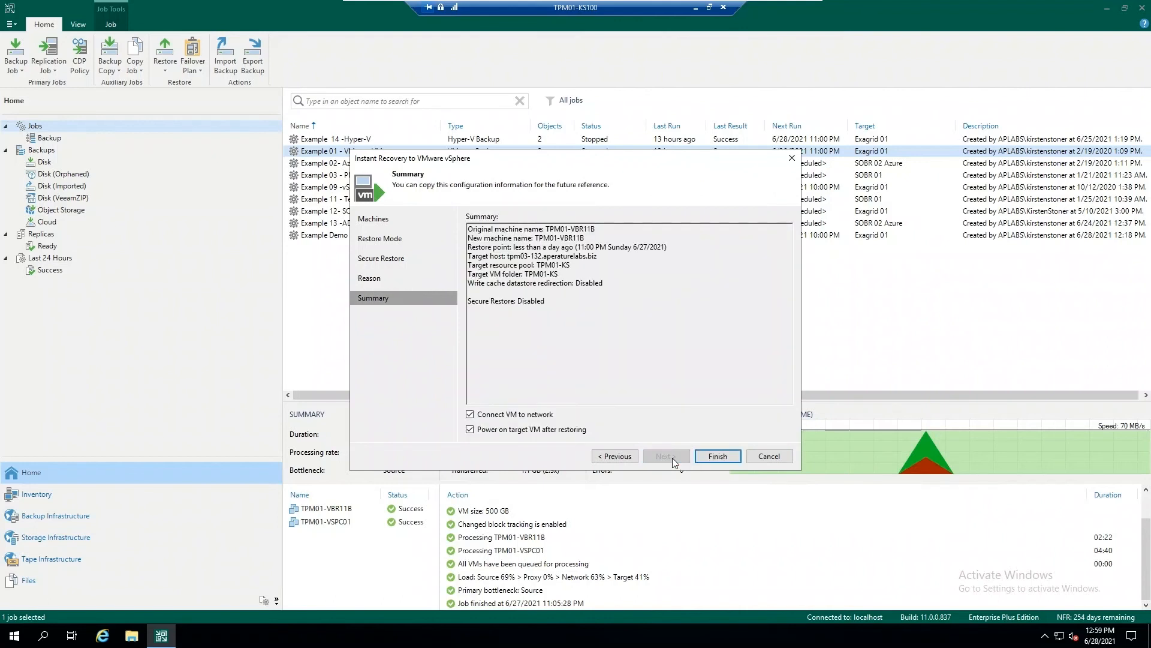
click(725, 456)
click(607, 333)
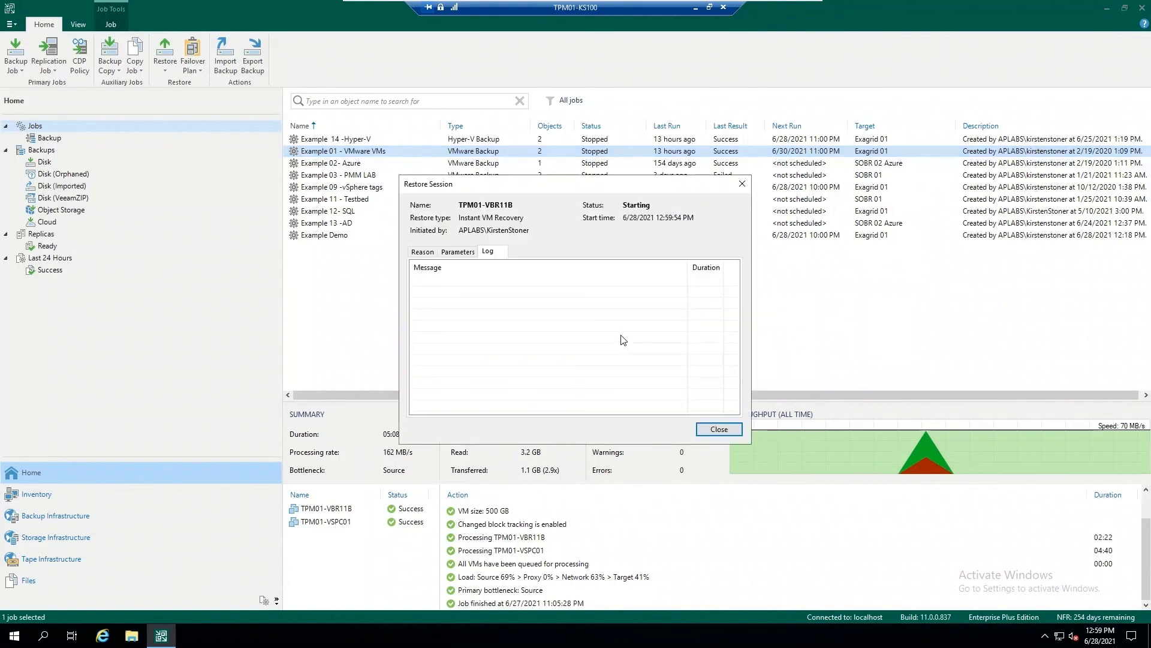